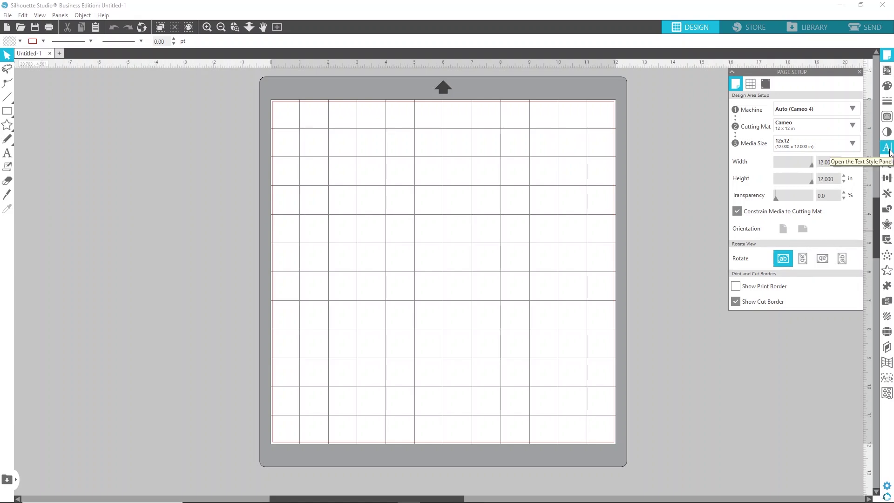
# Step: Type 'Corinne Blackstone' near the top of the mat and select all of its text
pyautogui.click(887, 148)
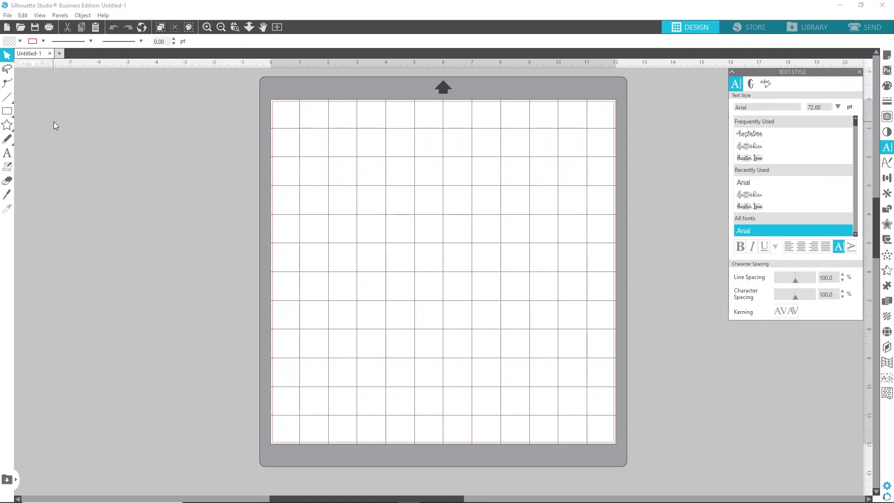
pyautogui.click(7, 152)
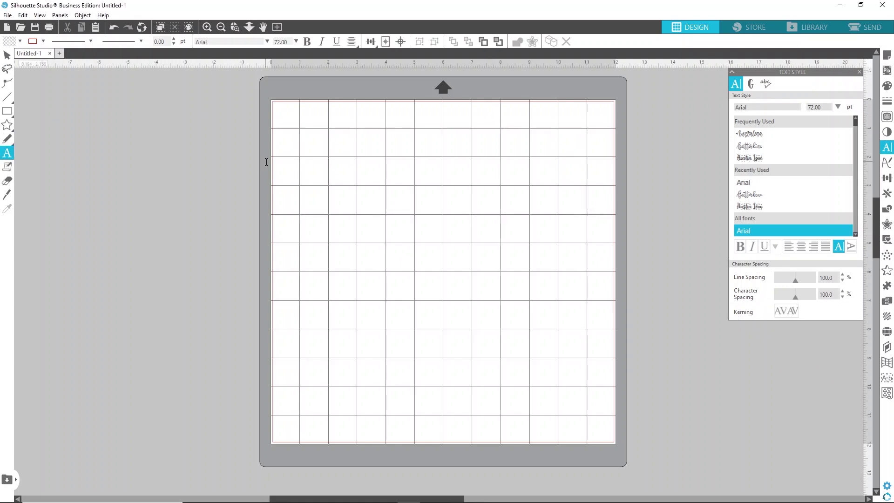
pyautogui.click(337, 153)
pyautogui.write('Corin')
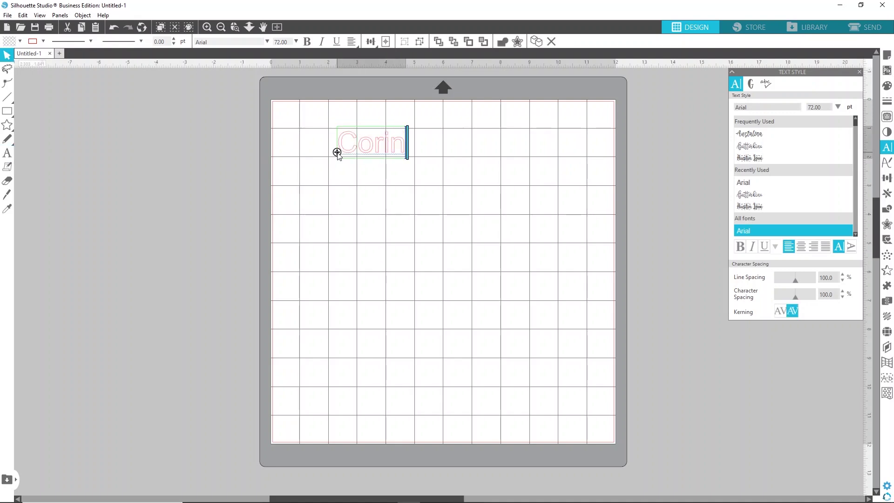
pyautogui.write('ne Blackstone')
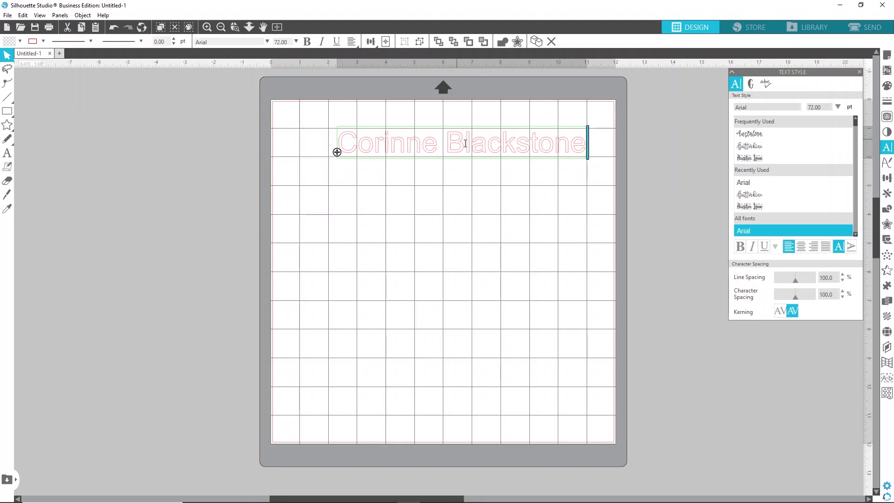
pyautogui.click(488, 149)
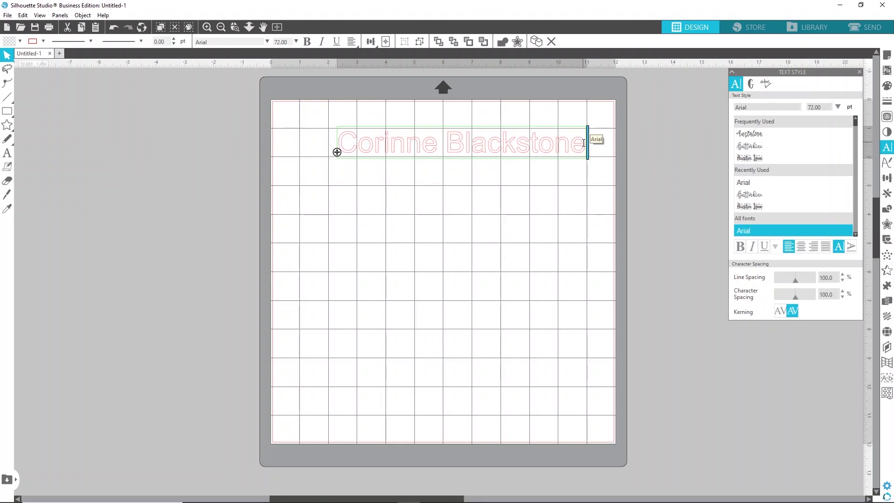
pyautogui.moveTo(584, 143); pyautogui.dragTo(338, 141)
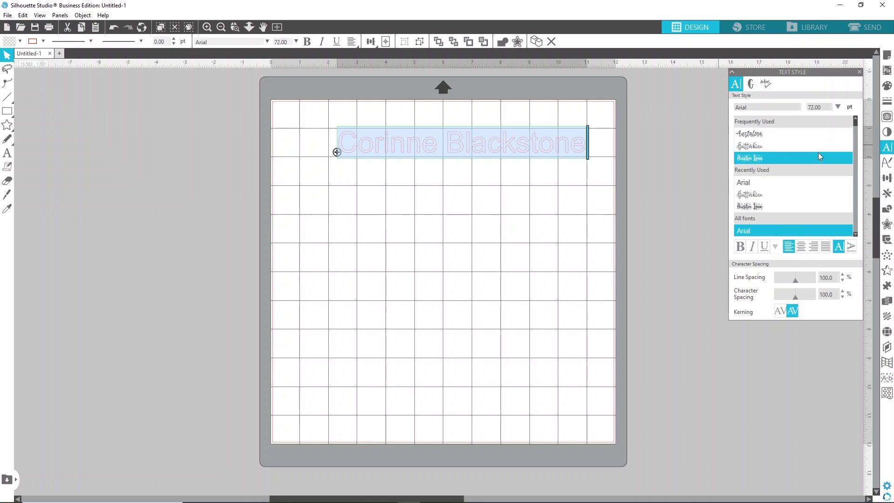
# Step: Try Butterline, Baby Giovani Script and Berlinda, then set the name in Birthday Balloons
pyautogui.click(776, 146)
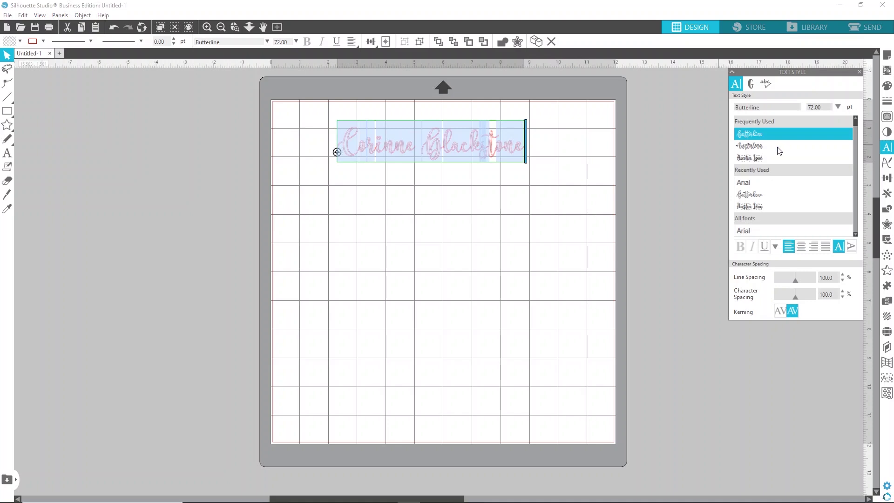
pyautogui.scroll(-3, 786, 177)
pyautogui.scroll(3, 784, 182)
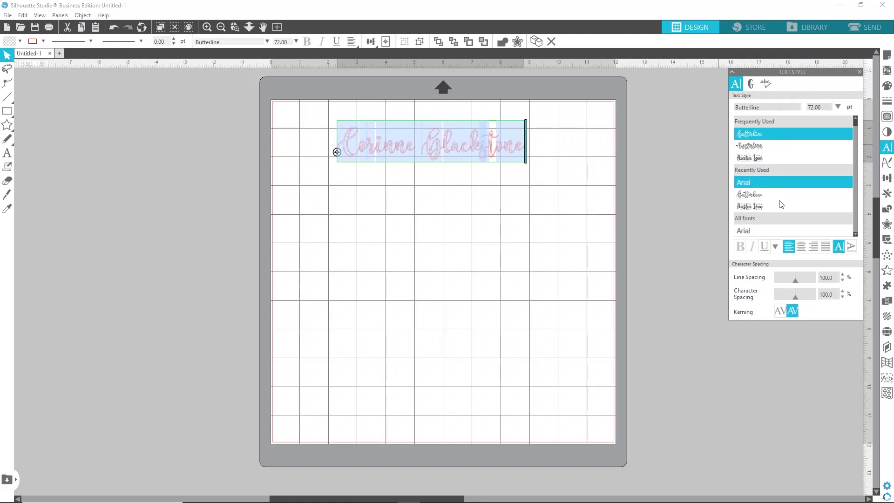
pyautogui.scroll(-6, 782, 202)
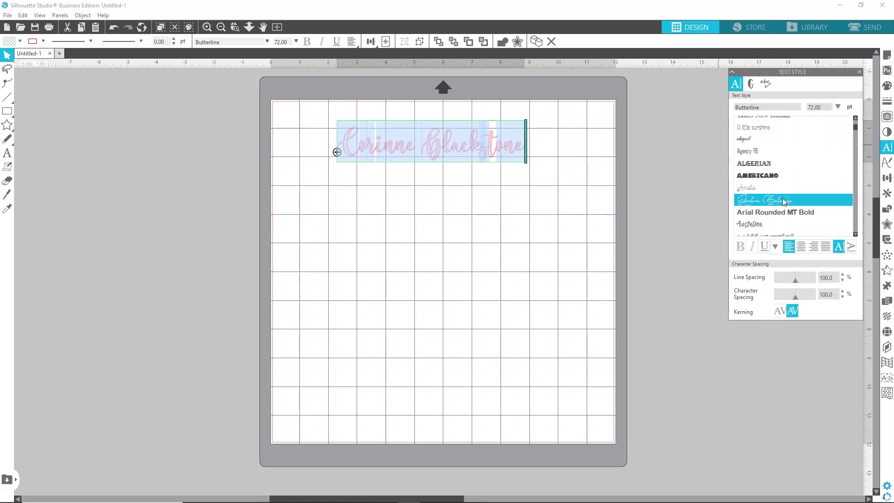
pyautogui.scroll(-3, 781, 197)
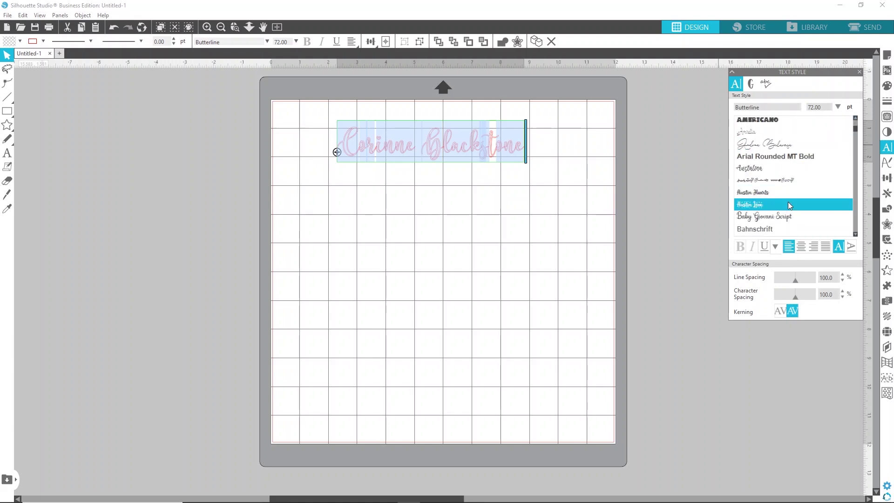
pyautogui.scroll(-1, 788, 203)
pyautogui.click(787, 190)
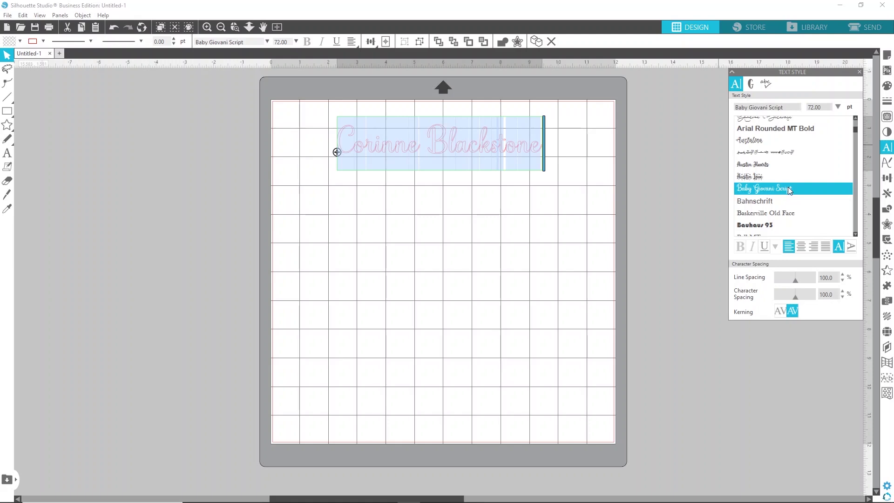
pyautogui.scroll(-4, 782, 190)
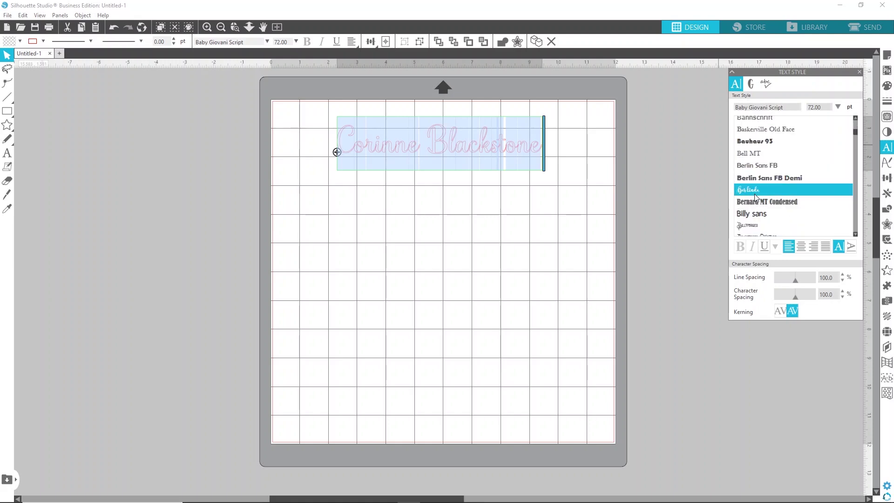
pyautogui.click(754, 191)
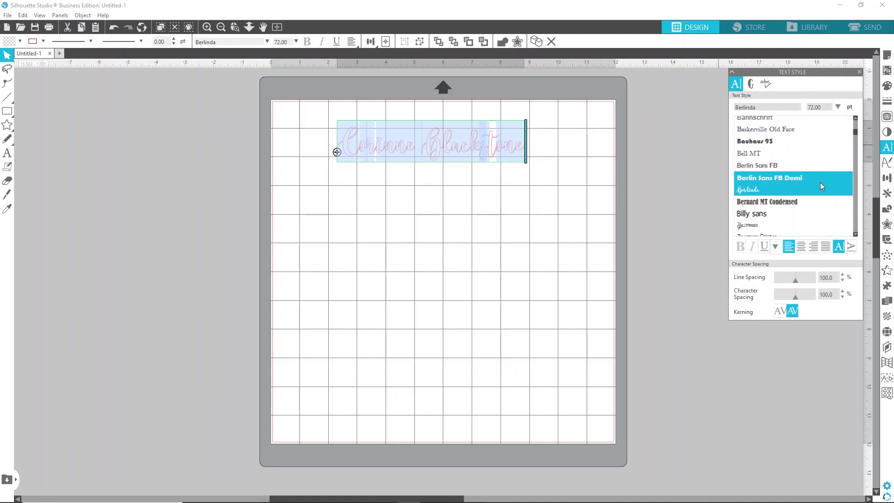
pyautogui.scroll(-3, 819, 184)
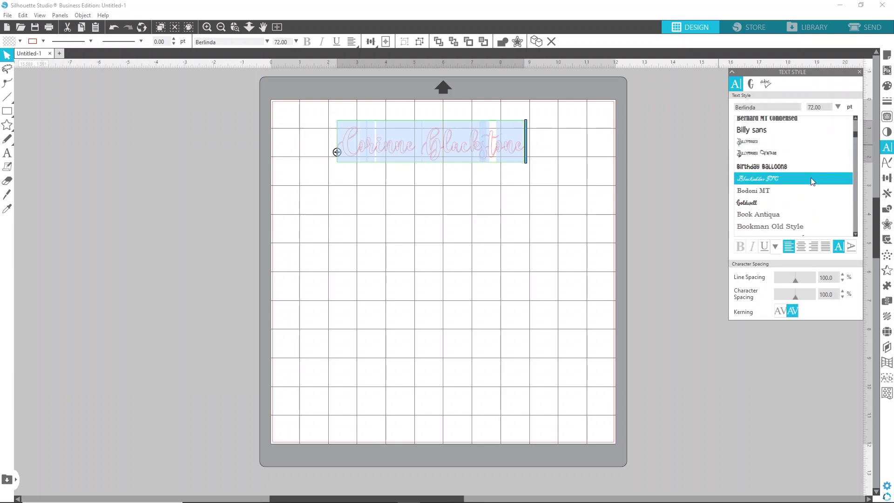
pyautogui.click(792, 167)
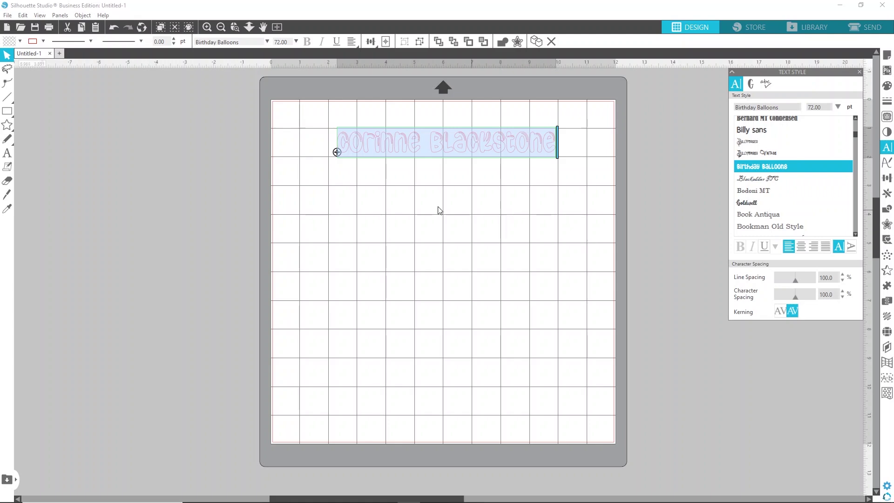
pyautogui.click(437, 193)
# Step: Add a second 'Corinne Blackstone' line below the first and nudge it left
pyautogui.click(7, 153)
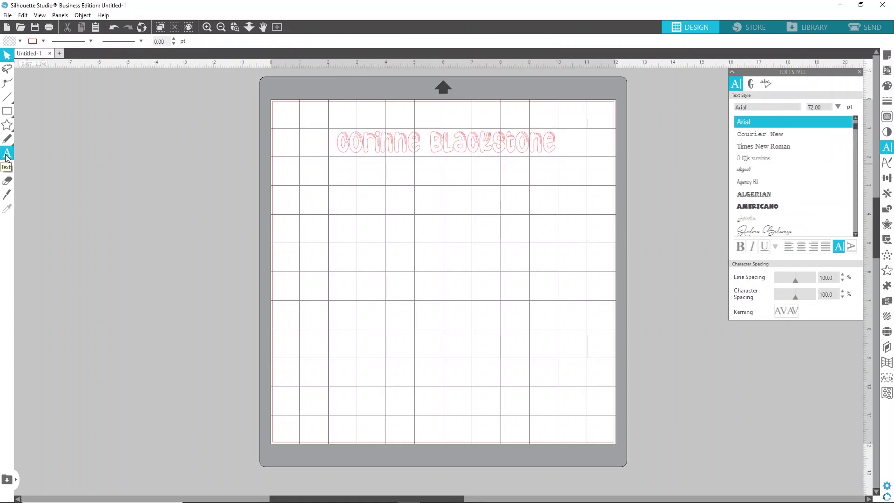
pyautogui.click(376, 215)
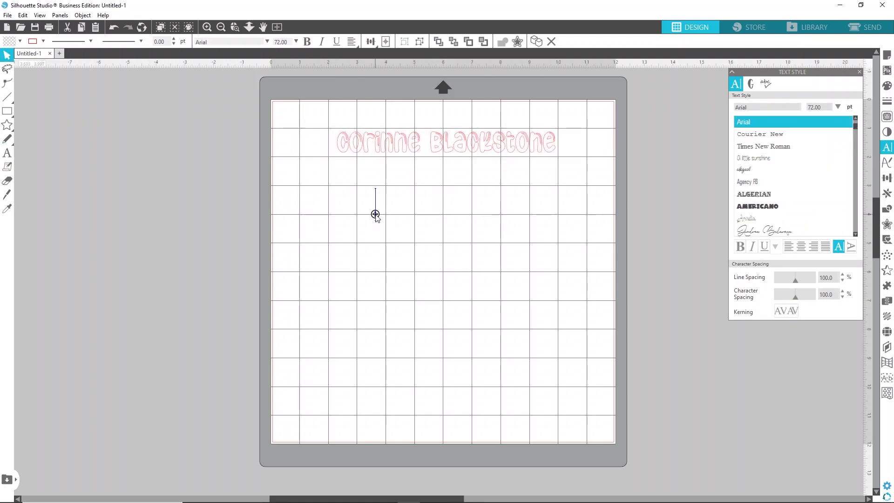
pyautogui.write('Corinne Blackstone')
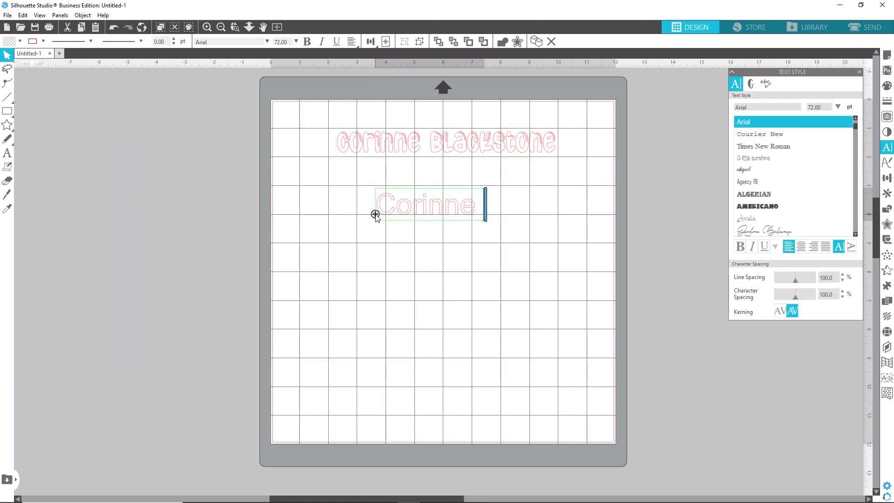
pyautogui.click(395, 235)
pyautogui.moveTo(437, 205); pyautogui.dragTo(387, 221)
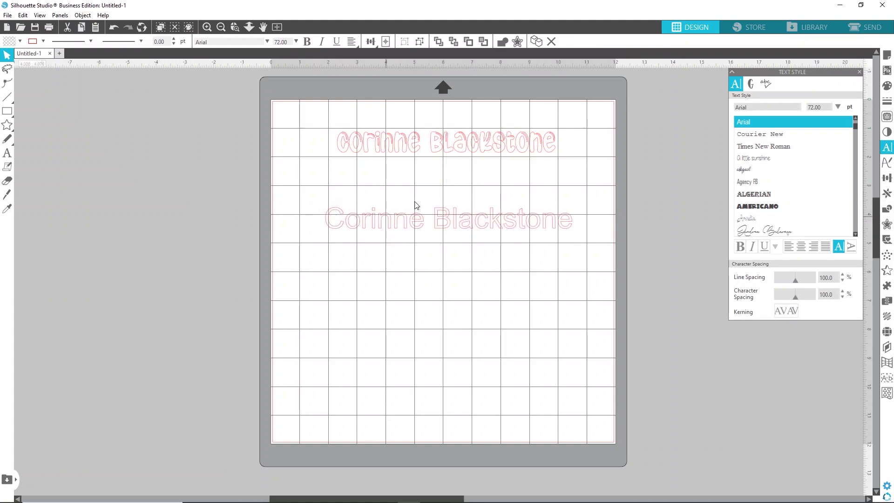
# Step: Set the second line in the Hey Magnolia font and shift it further left
pyautogui.doubleClick(553, 224)
pyautogui.moveTo(572, 217); pyautogui.dragTo(303, 224)
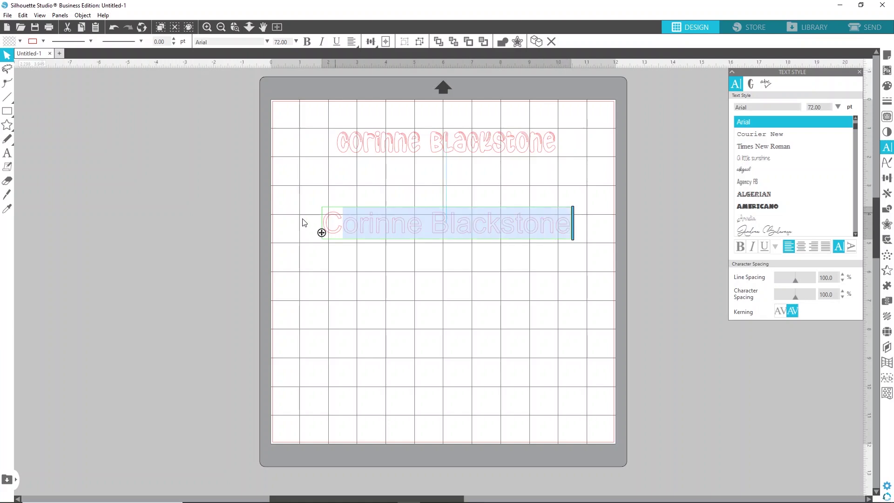
pyautogui.scroll(-3, 800, 181)
pyautogui.scroll(-6, 800, 182)
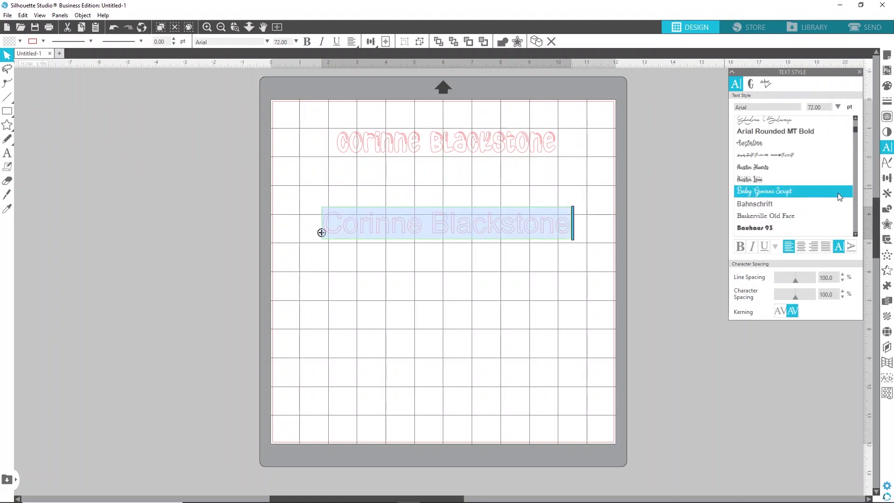
pyautogui.scroll(-8, 796, 172)
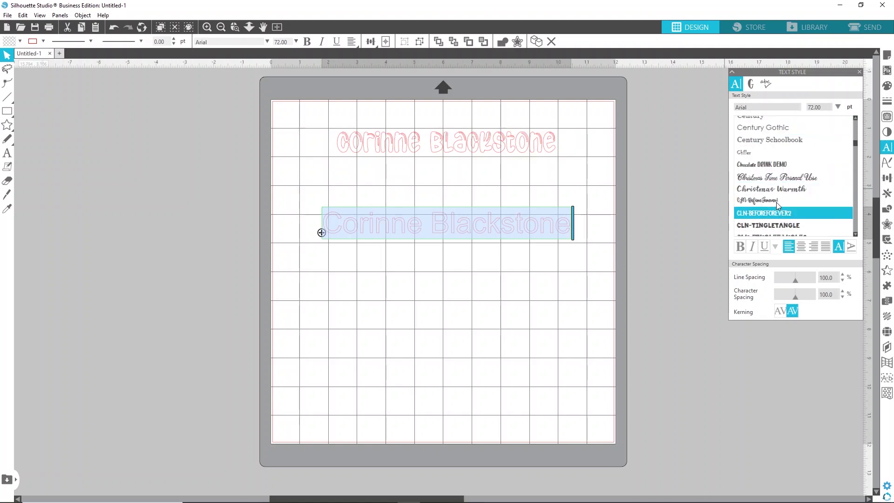
pyautogui.scroll(-15, 775, 201)
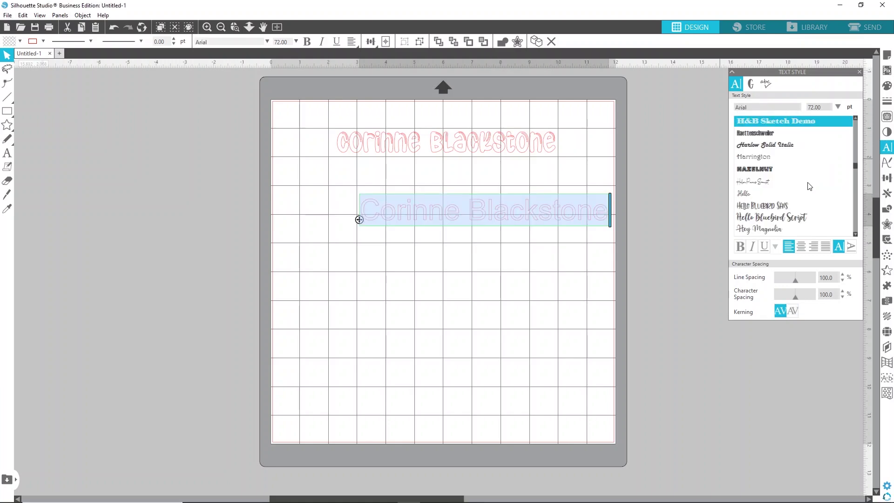
pyautogui.scroll(-1, 809, 186)
pyautogui.click(773, 201)
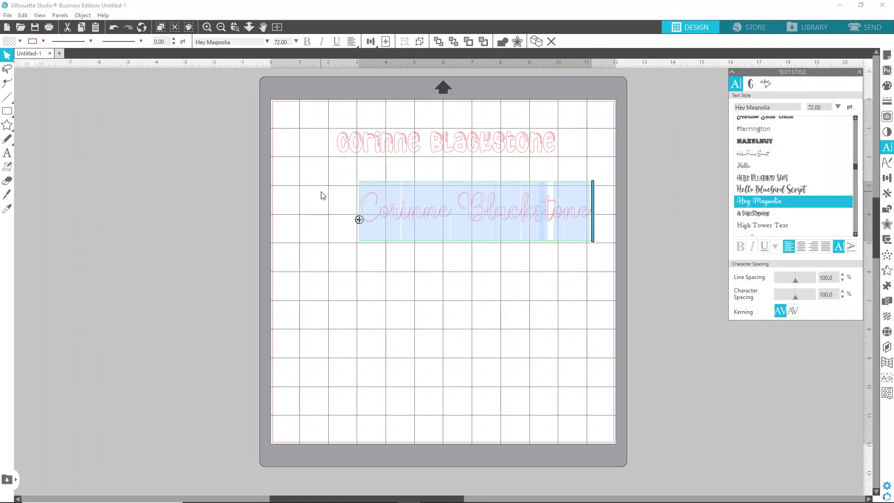
pyautogui.click(348, 195)
pyautogui.moveTo(428, 214); pyautogui.dragTo(374, 211)
# Step: Enlarge the Hey Magnolia line, shrink it to 11.260 in wide, and centre it on the mat
pyautogui.click(511, 216)
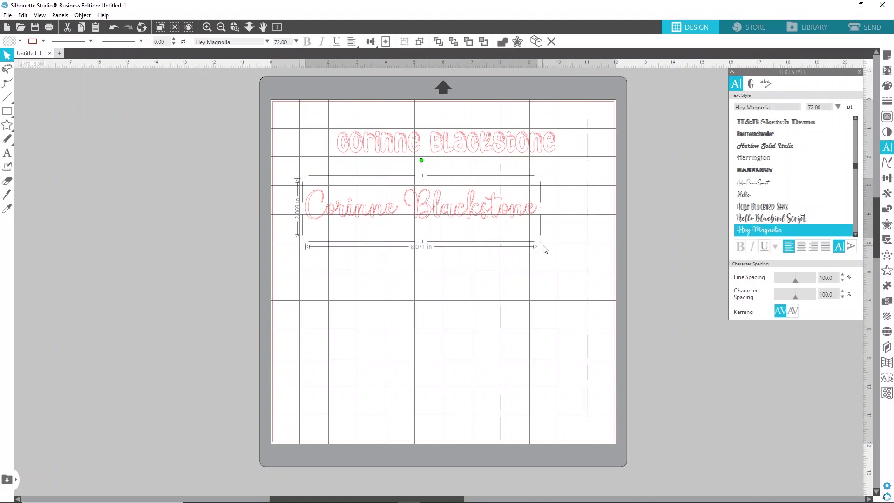
pyautogui.moveTo(540, 241); pyautogui.dragTo(638, 328)
pyautogui.moveTo(585, 236); pyautogui.dragTo(550, 239)
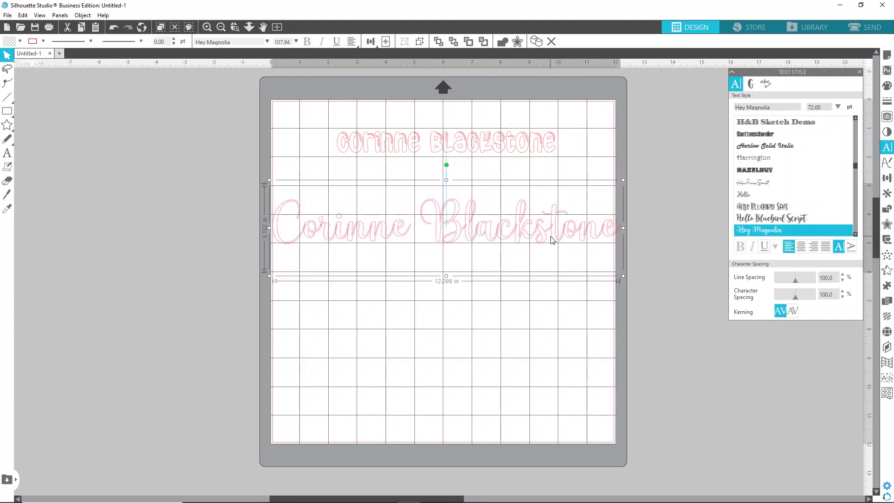
pyautogui.click(623, 275)
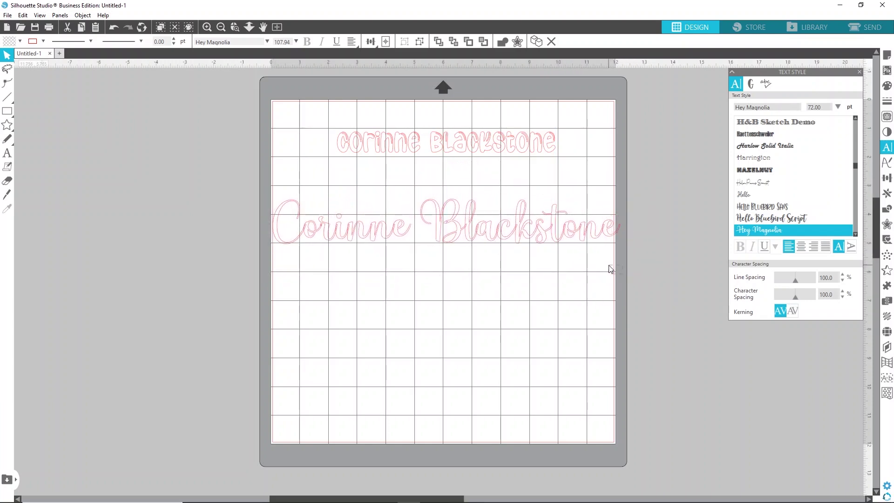
pyautogui.click(600, 230)
pyautogui.moveTo(623, 275); pyautogui.dragTo(593, 265)
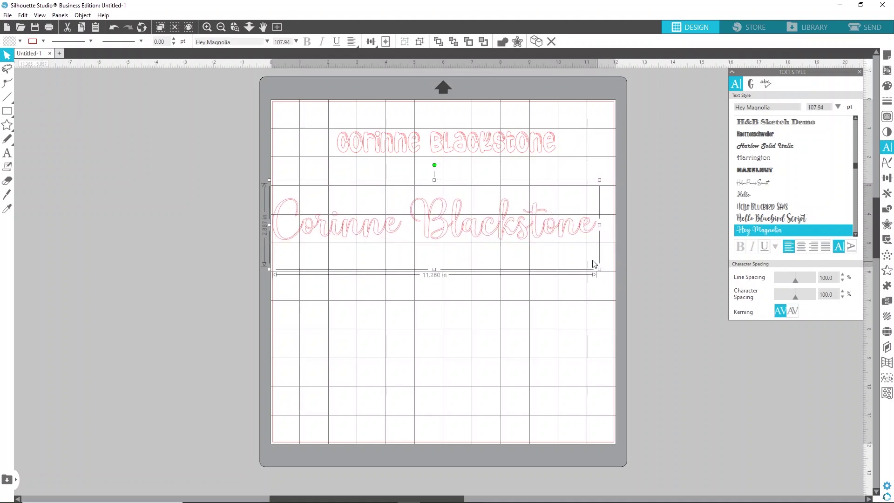
pyautogui.moveTo(511, 224); pyautogui.dragTo(517, 227)
pyautogui.click(503, 309)
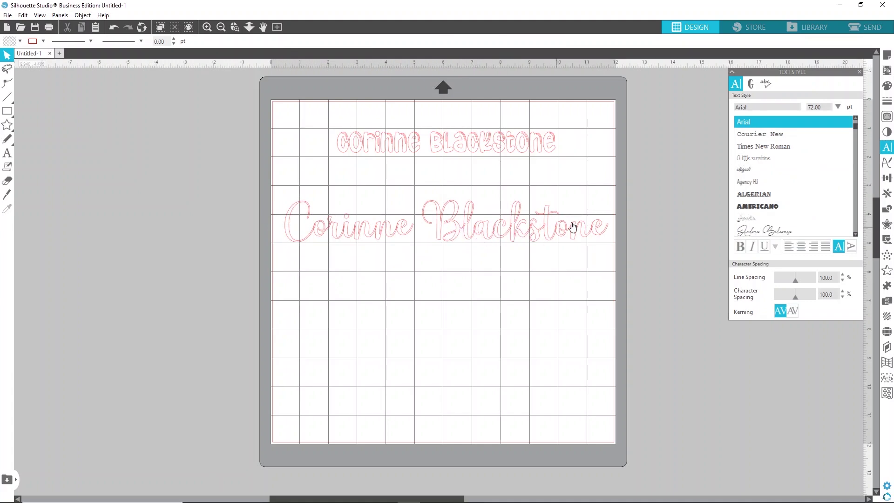
# Step: Weld the Hey Magnolia name line into one connected shape
pyautogui.rightClick(368, 231)
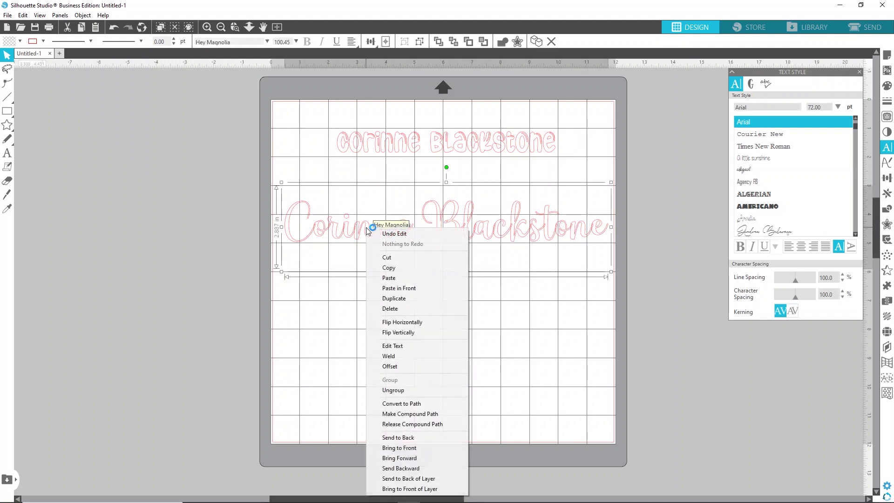
pyautogui.click(414, 356)
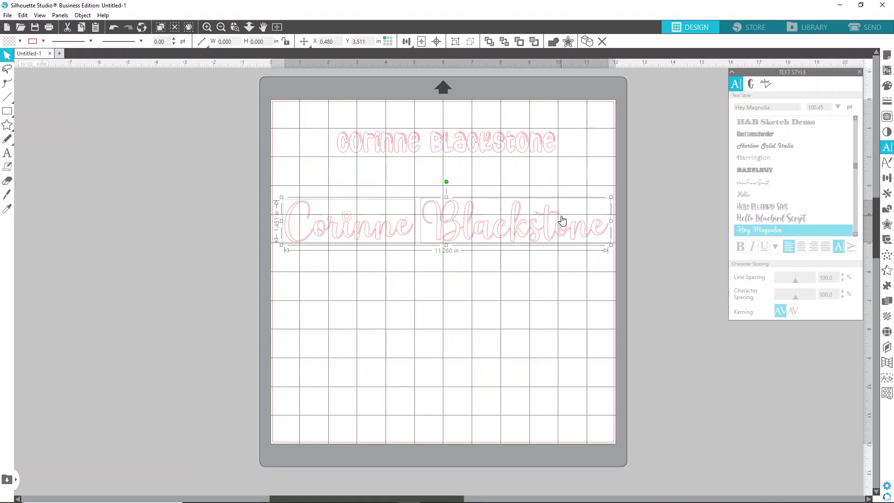
# Step: Widen the top Birthday Balloons line to 10.571 in and move it left above the script line
pyautogui.click(482, 145)
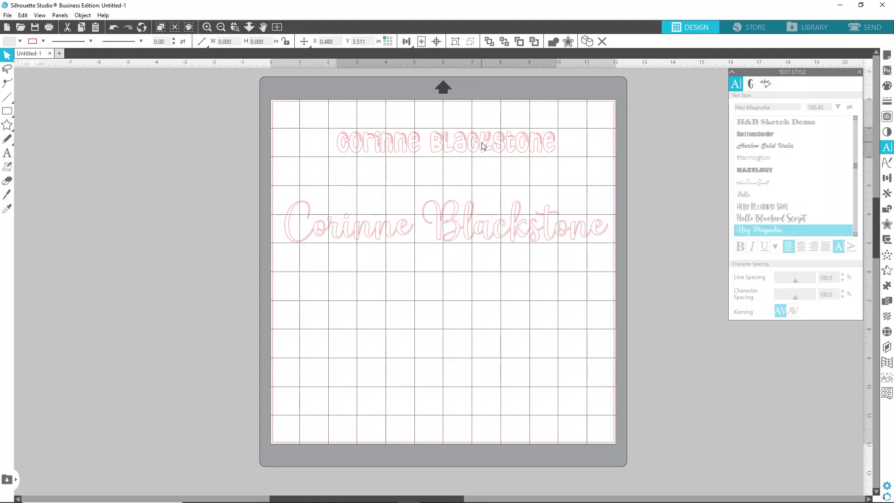
pyautogui.click(482, 146)
pyautogui.moveTo(557, 163); pyautogui.dragTo(627, 206)
pyautogui.moveTo(582, 154); pyautogui.dragTo(534, 160)
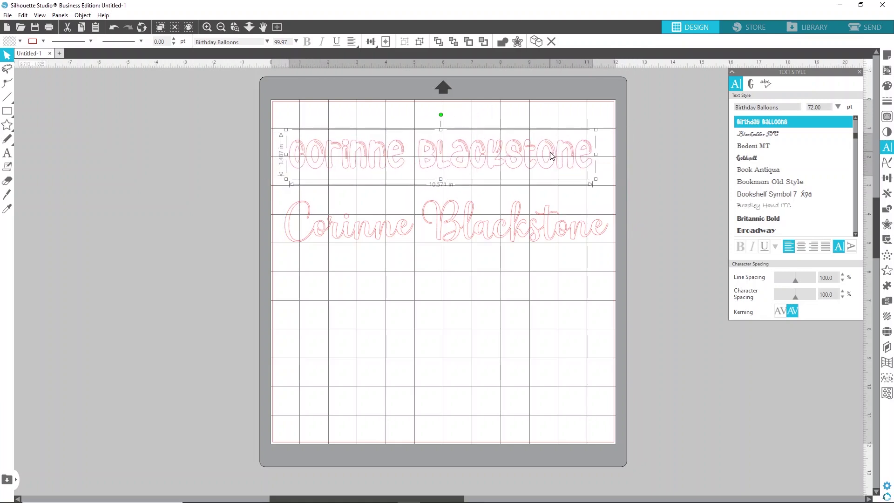
pyautogui.click(887, 87)
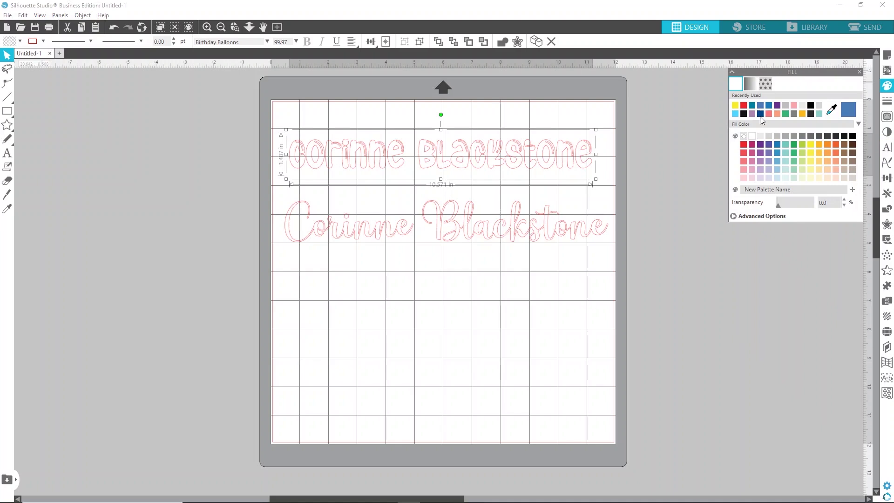
# Step: Fill the top line purple and the script word Corinne yellow-green
pyautogui.click(762, 146)
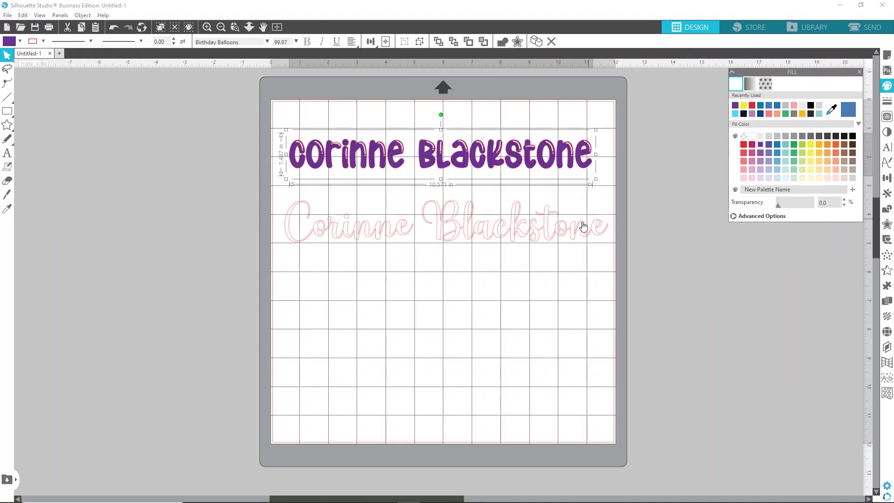
pyautogui.click(572, 235)
pyautogui.click(392, 223)
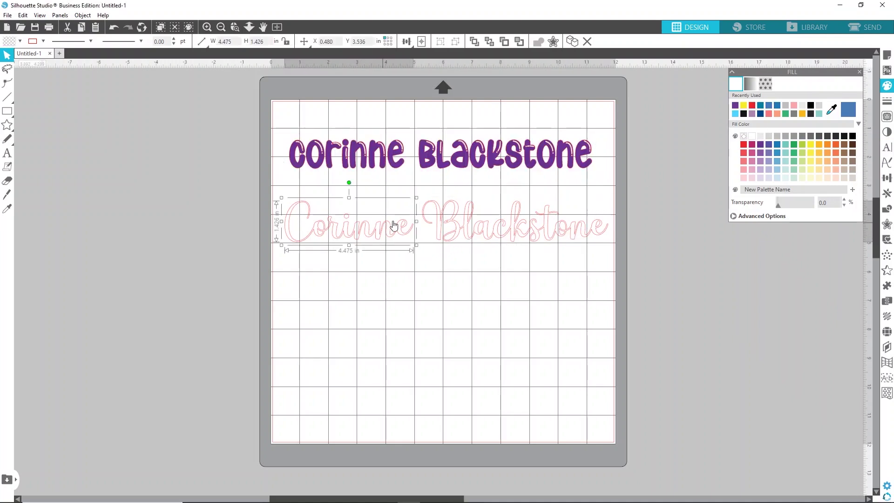
pyautogui.click(490, 224)
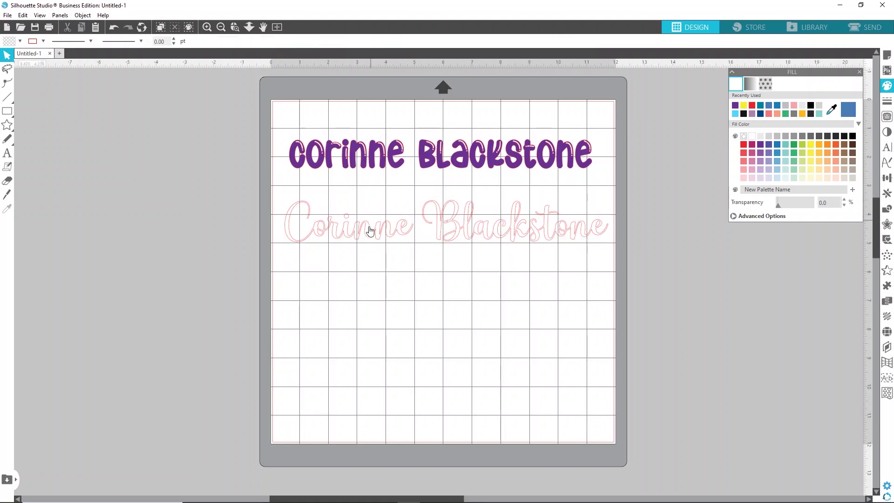
pyautogui.click(375, 230)
pyautogui.click(802, 143)
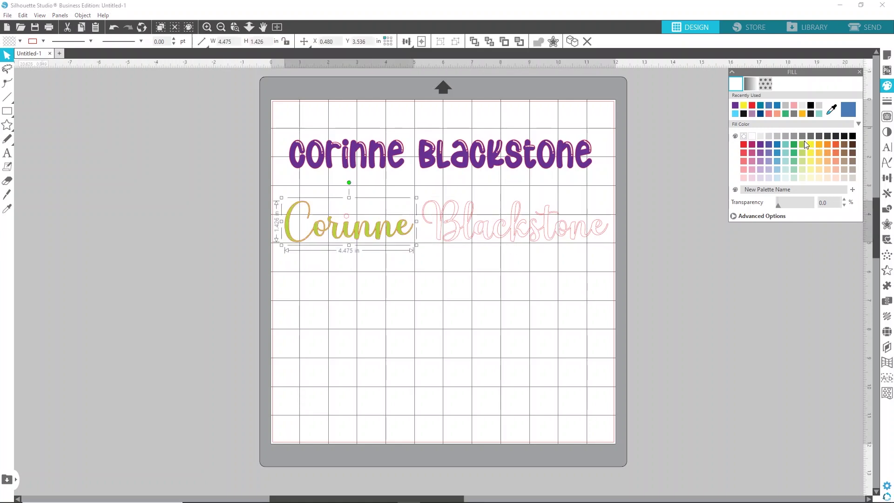
# Step: Fill the script word Blackstone pink, then reselect the top line for gradient fills
pyautogui.click(564, 218)
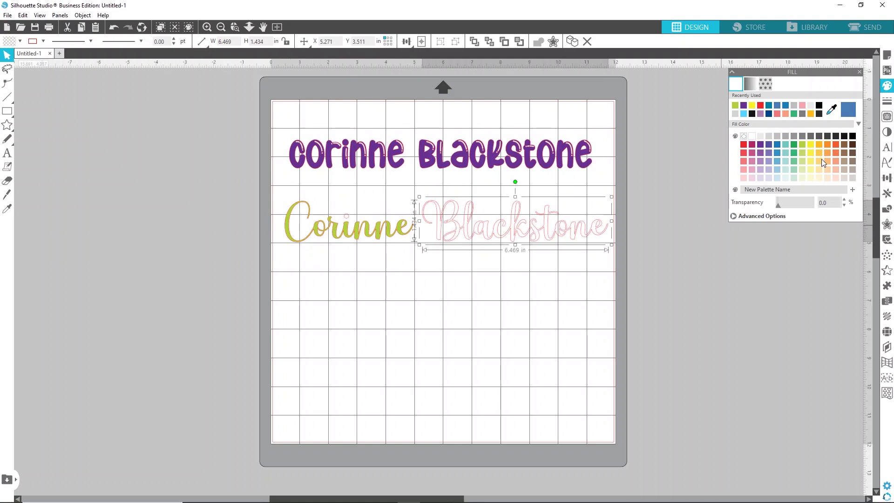
pyautogui.click(800, 107)
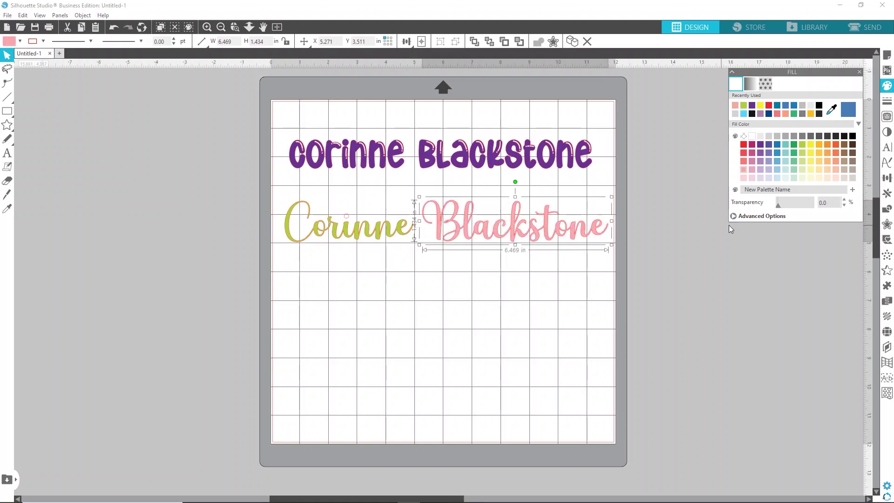
pyautogui.click(474, 285)
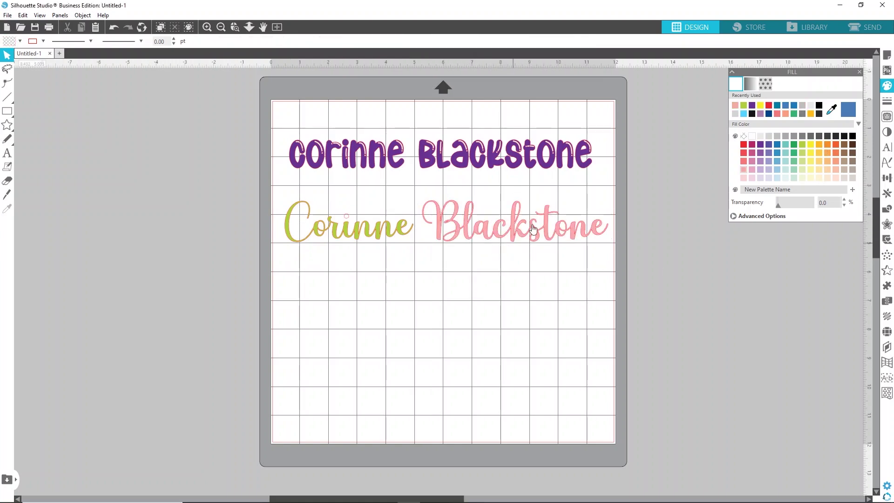
pyautogui.click(569, 157)
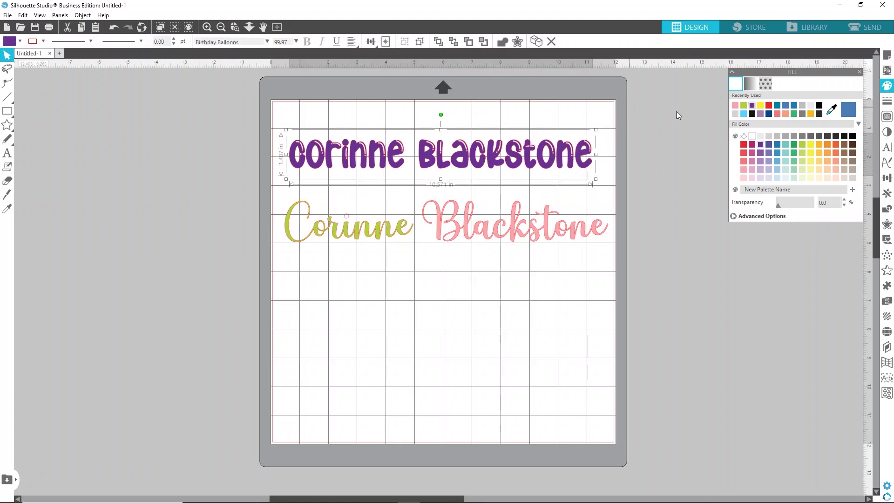
pyautogui.click(750, 85)
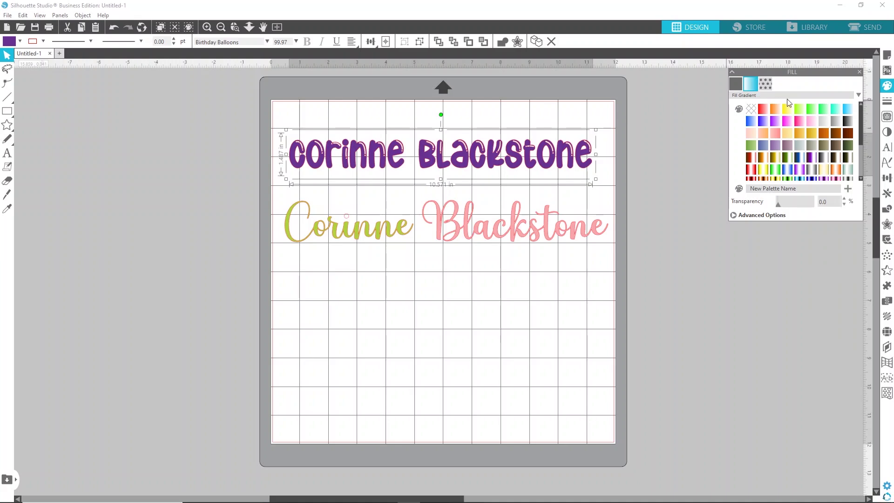
# Step: Try blue, green, yellow and red gradients on the top line, then leave it with no fill
pyautogui.click(799, 159)
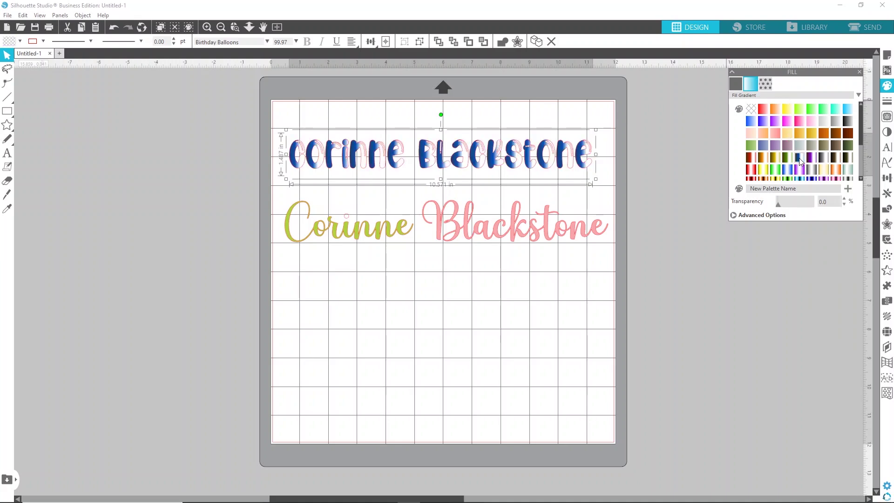
pyautogui.click(812, 110)
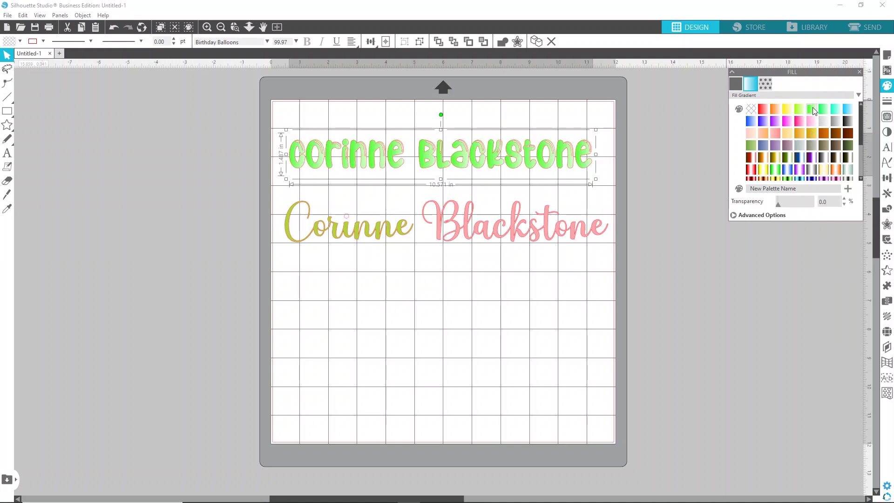
pyautogui.click(787, 109)
pyautogui.click(766, 111)
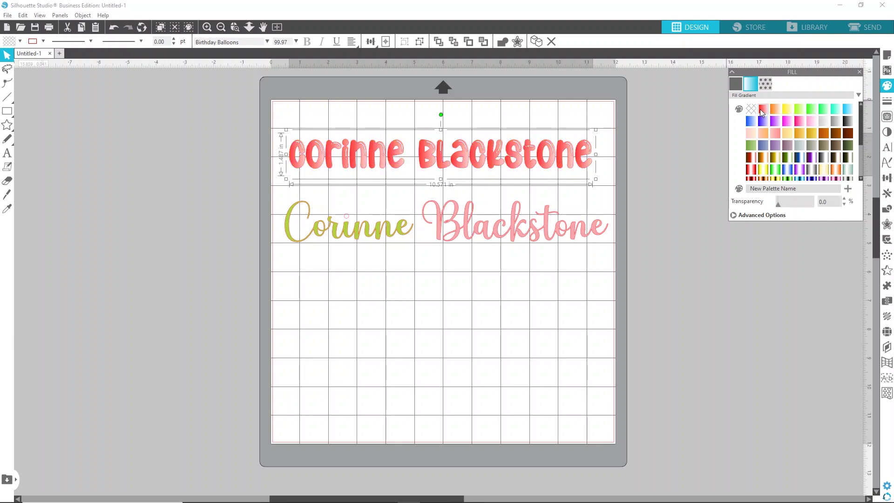
pyautogui.click(753, 110)
pyautogui.click(766, 85)
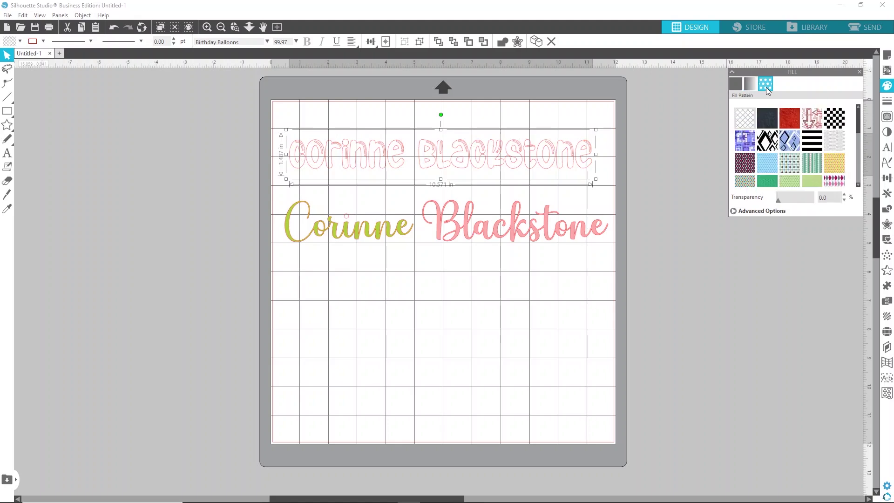
pyautogui.click(812, 142)
pyautogui.click(836, 120)
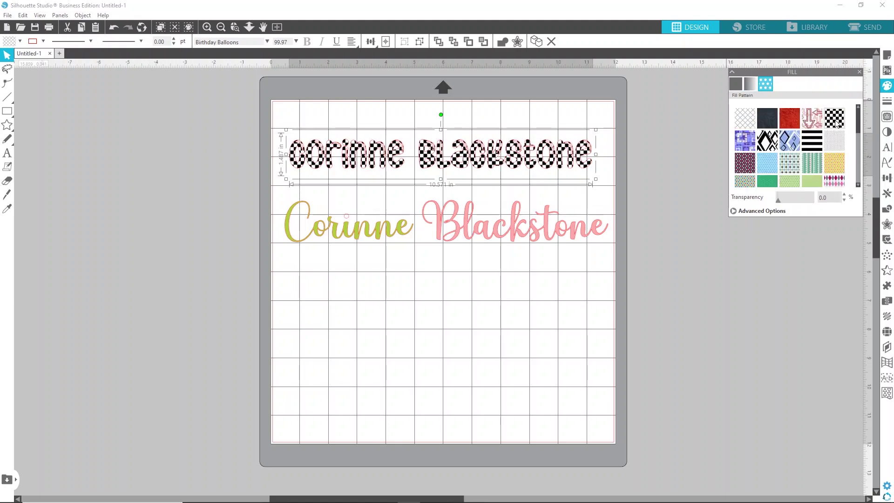
pyautogui.click(841, 160)
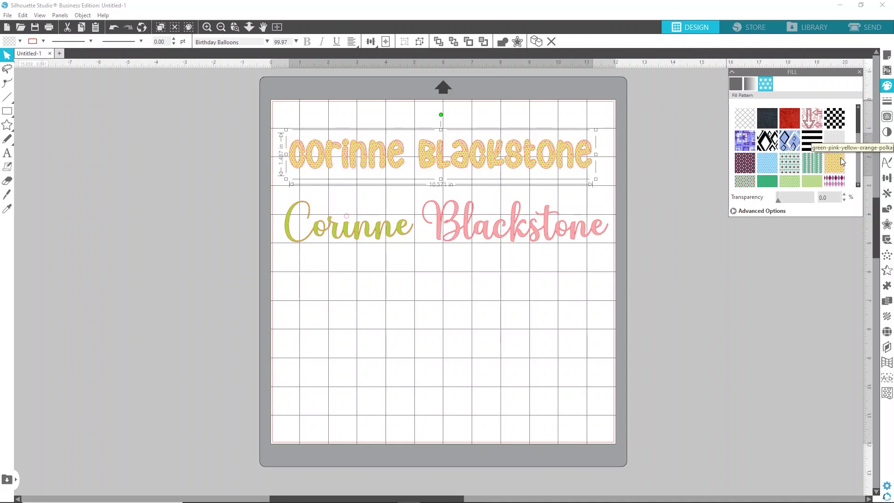
pyautogui.scroll(-1, 839, 158)
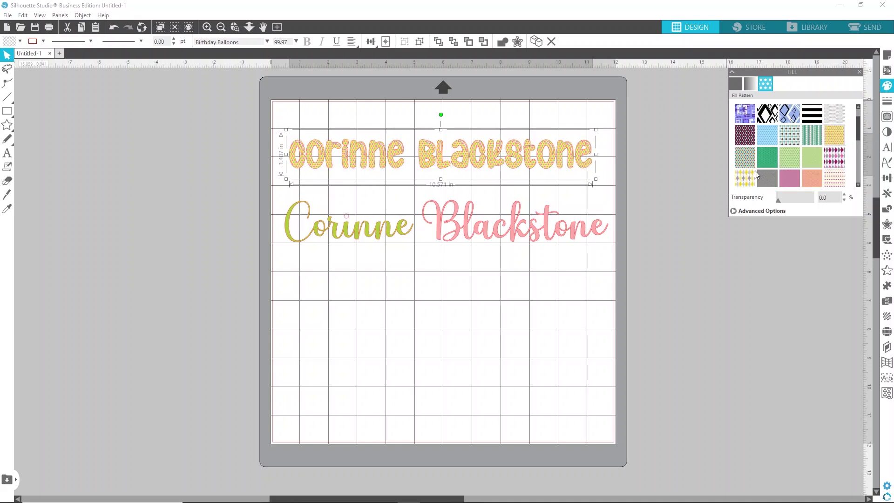
# Step: Keep the top line's pattern in its original proportions and scale it up to 500%
pyautogui.click(733, 211)
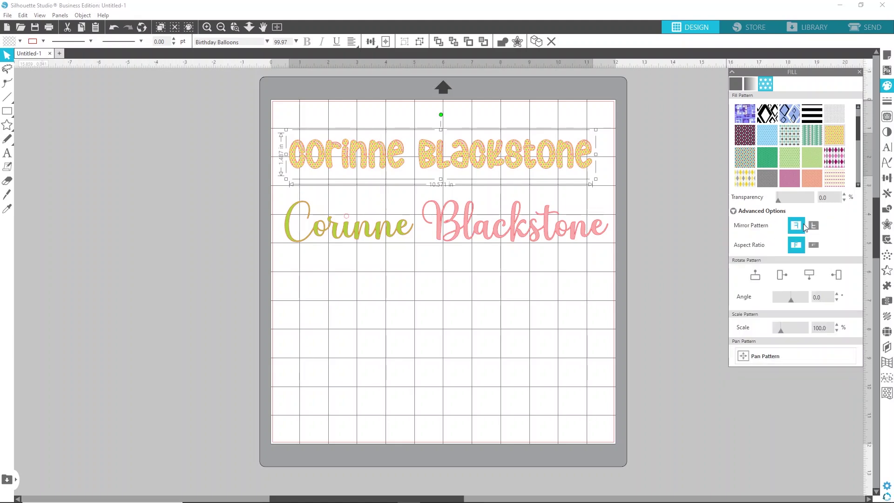
pyautogui.click(819, 244)
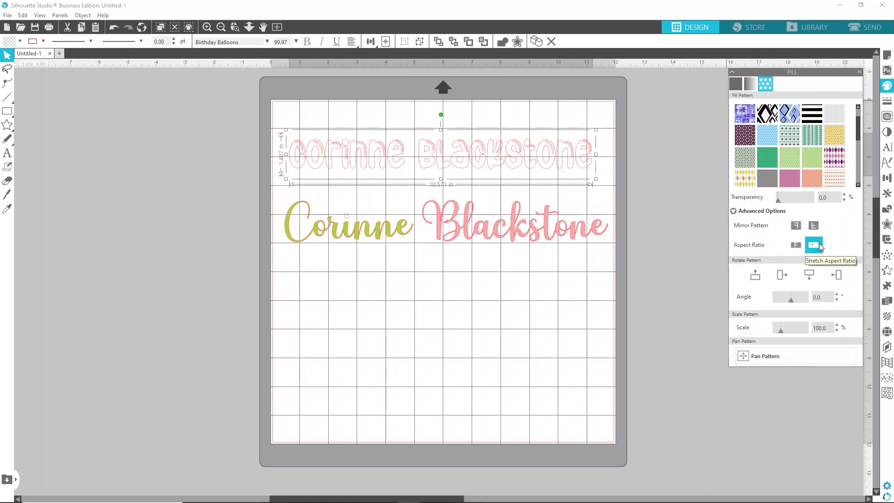
pyautogui.click(795, 245)
pyautogui.click(755, 275)
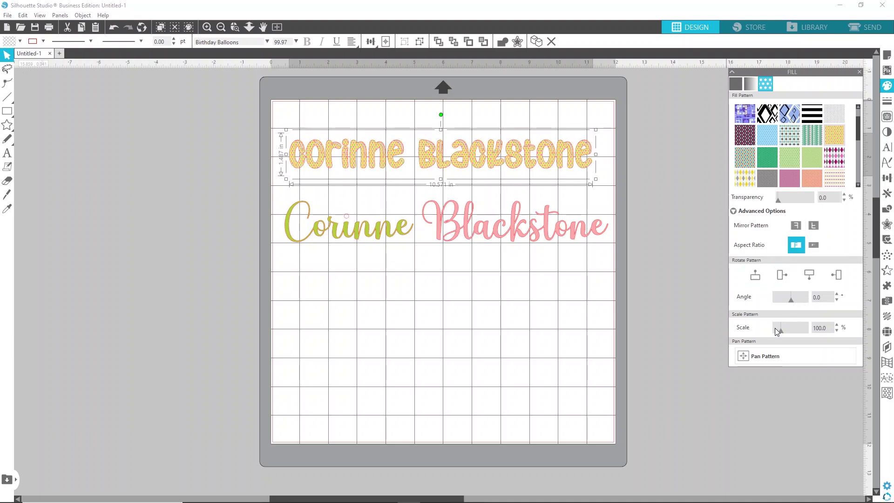
pyautogui.moveTo(789, 330); pyautogui.dragTo(801, 331)
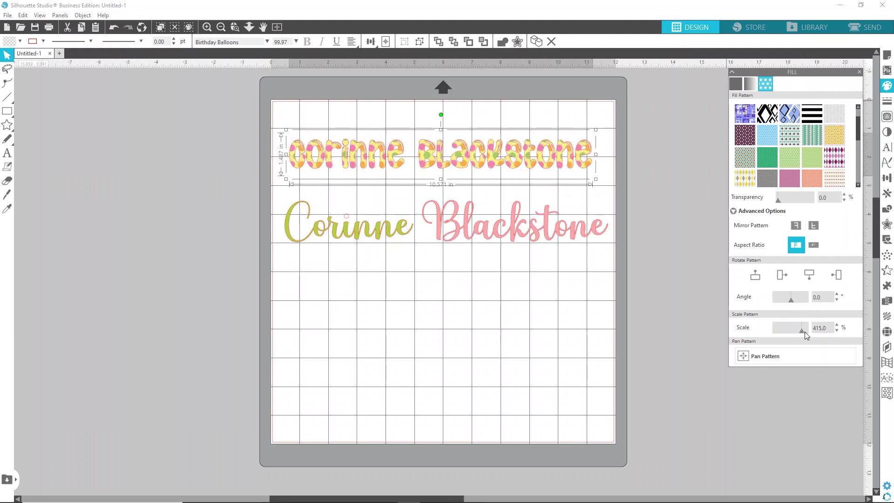
pyautogui.moveTo(805, 333); pyautogui.dragTo(809, 334)
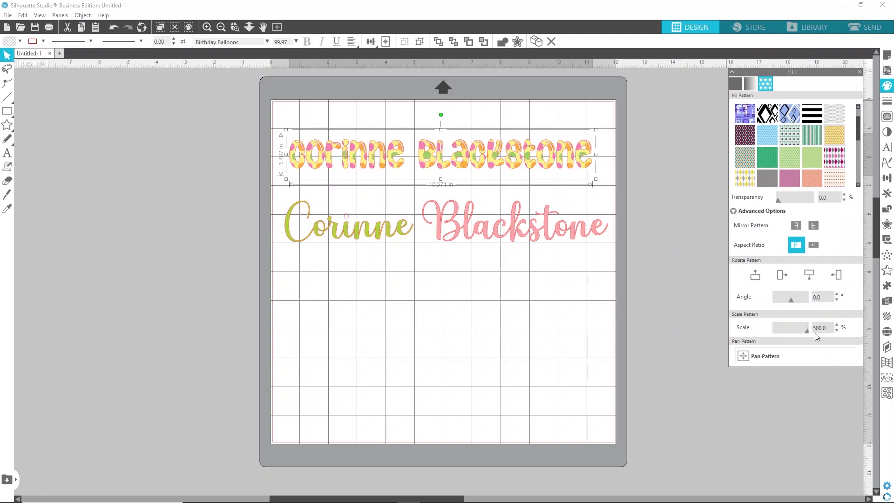
# Step: Check each name line's selection, close the fill settings, and reselect the top line
pyautogui.click(666, 228)
pyautogui.click(486, 226)
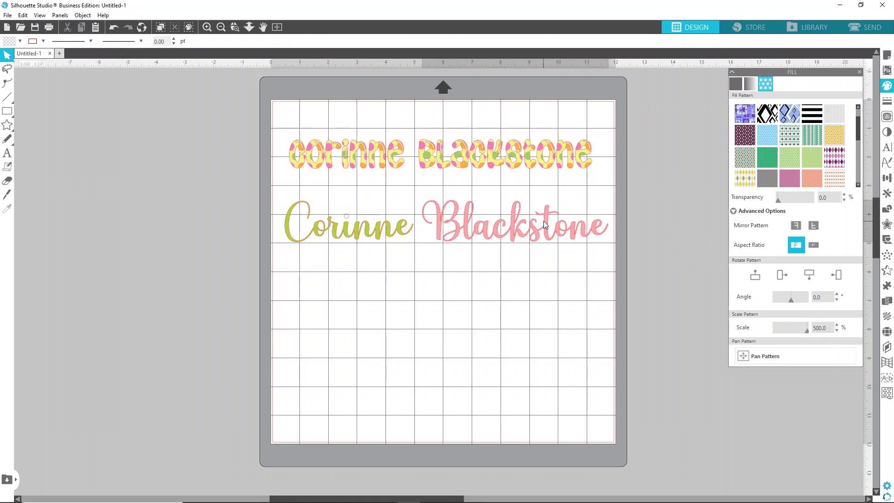
pyautogui.click(392, 235)
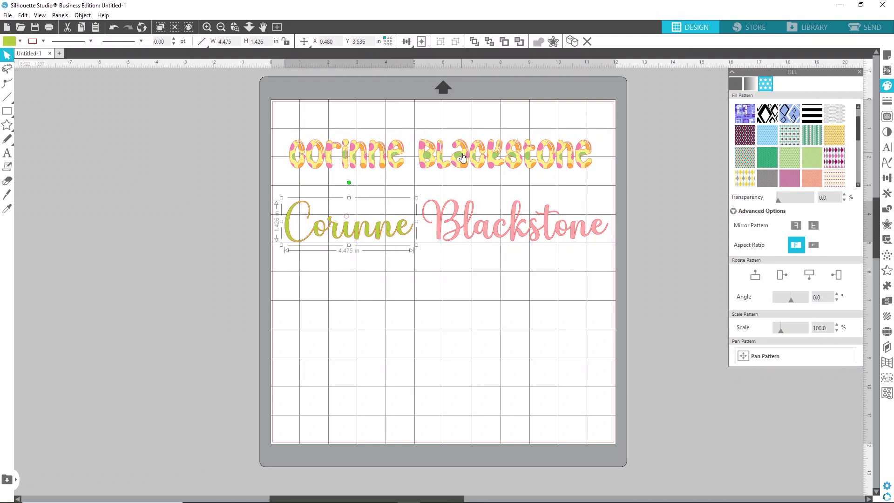
pyautogui.click(462, 159)
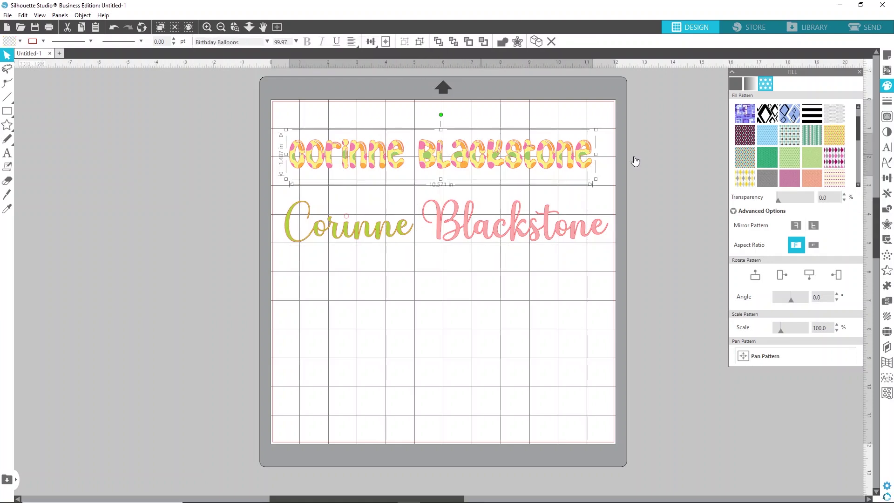
pyautogui.click(859, 73)
pyautogui.click(469, 238)
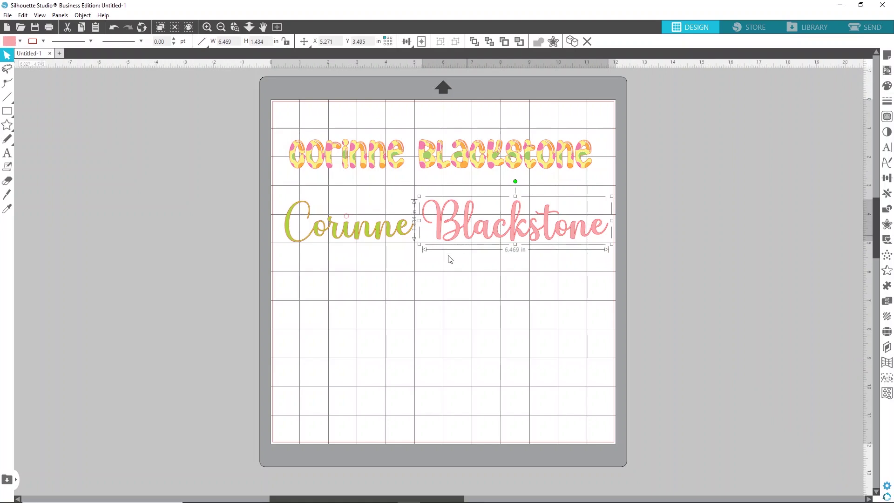
pyautogui.click(343, 239)
pyautogui.click(524, 290)
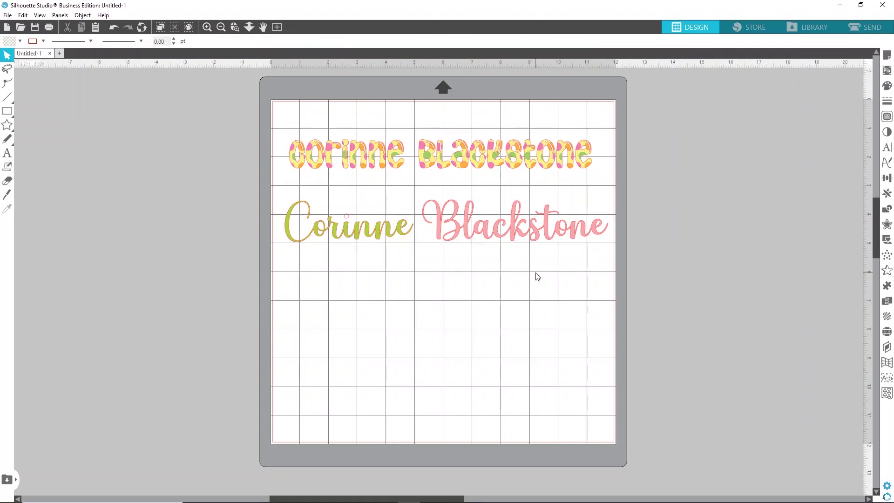
pyautogui.click(566, 158)
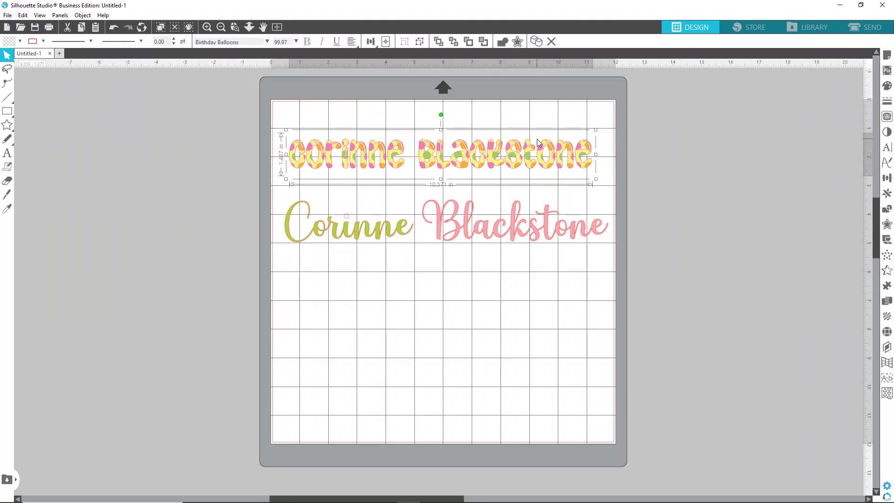
# Step: Replace the top line's polka pattern with a solid teal fill
pyautogui.click(886, 84)
pyautogui.click(785, 105)
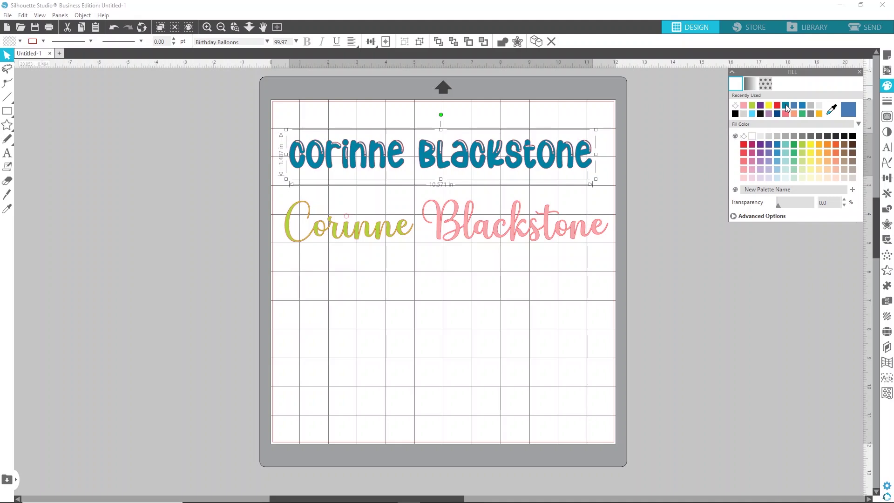
pyautogui.click(666, 174)
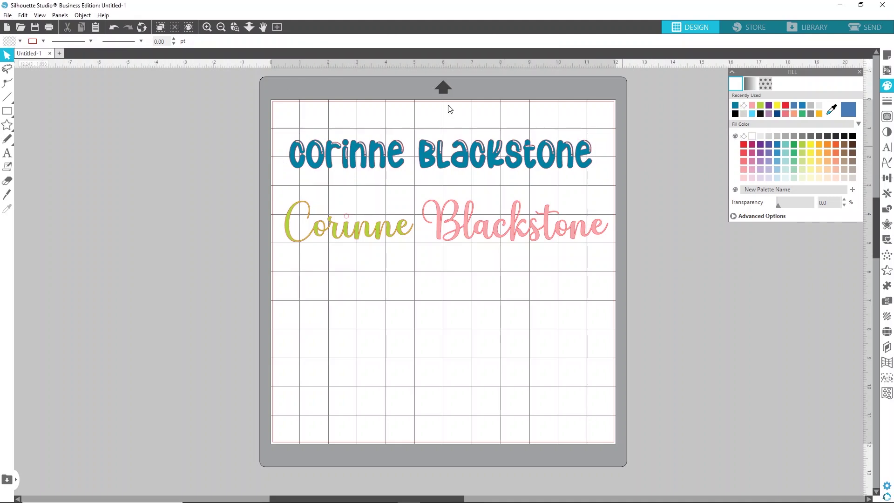
pyautogui.click(7, 15)
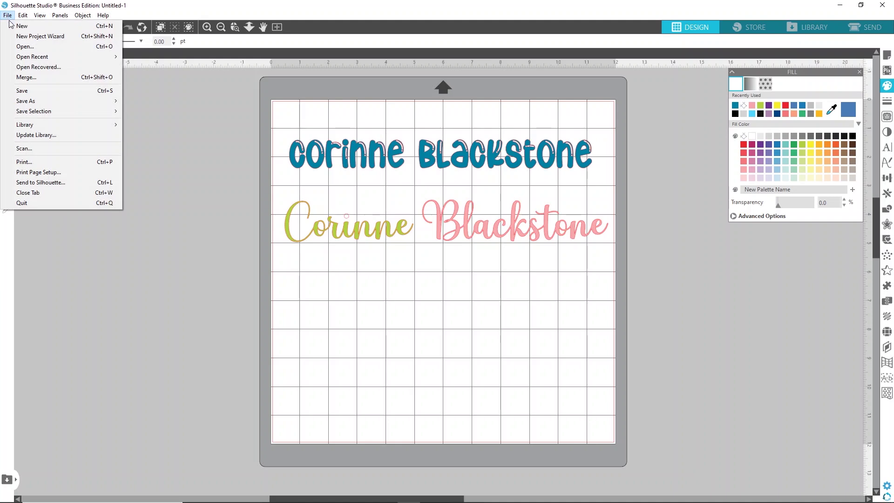
# Step: Save the design to the Desktop as the SVG file 'names'
pyautogui.moveTo(49, 99)
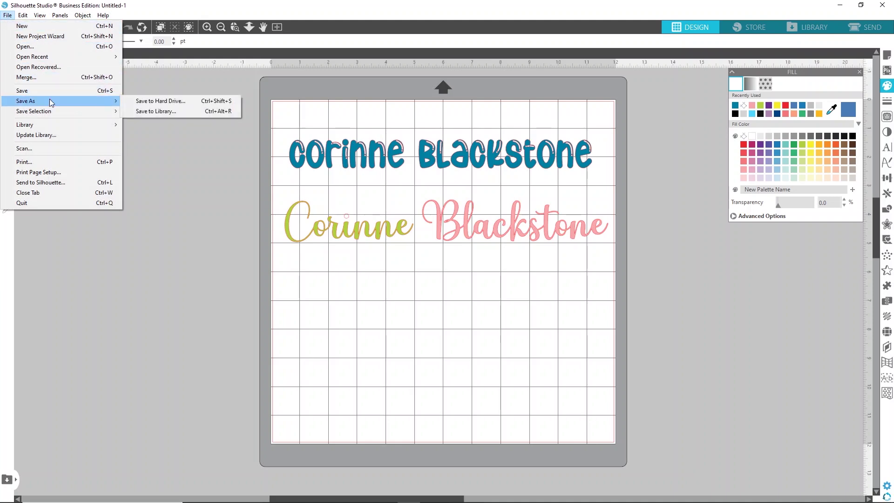
pyautogui.click(164, 104)
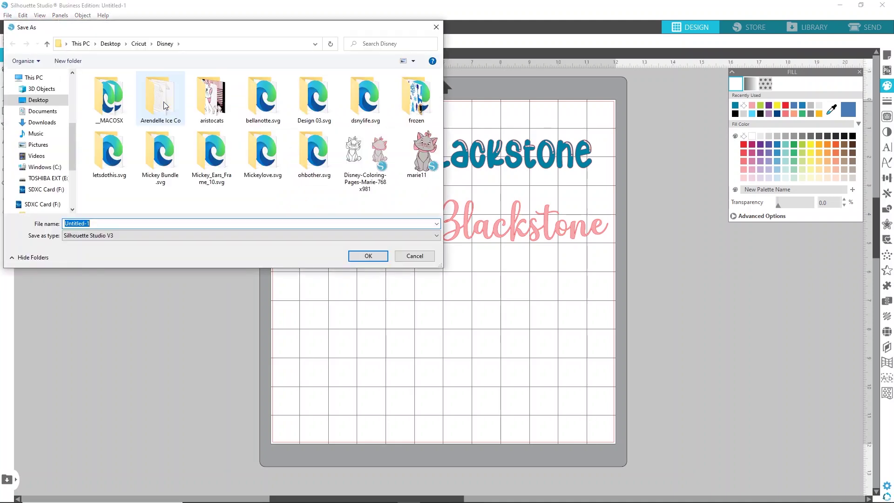
pyautogui.click(111, 43)
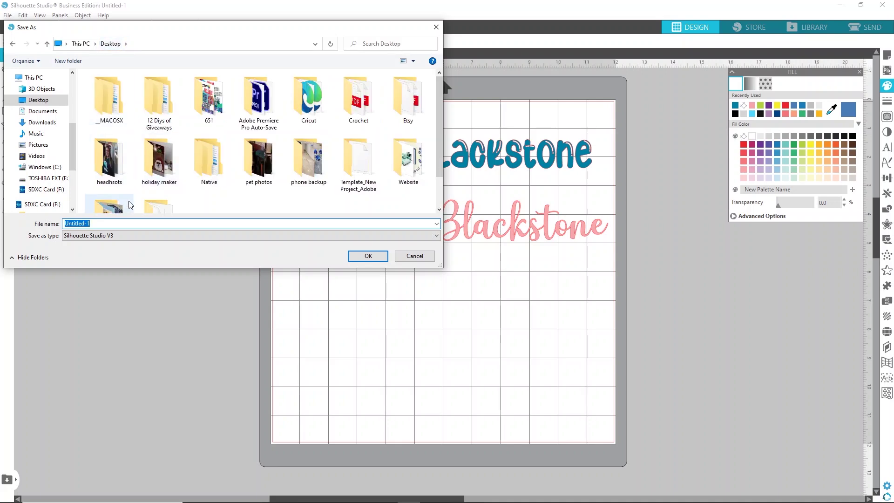
pyautogui.write('names')
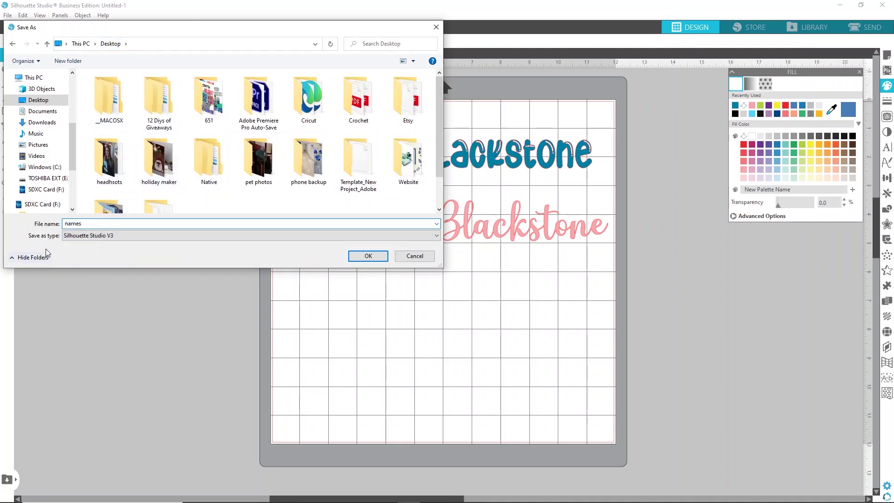
pyautogui.click(70, 236)
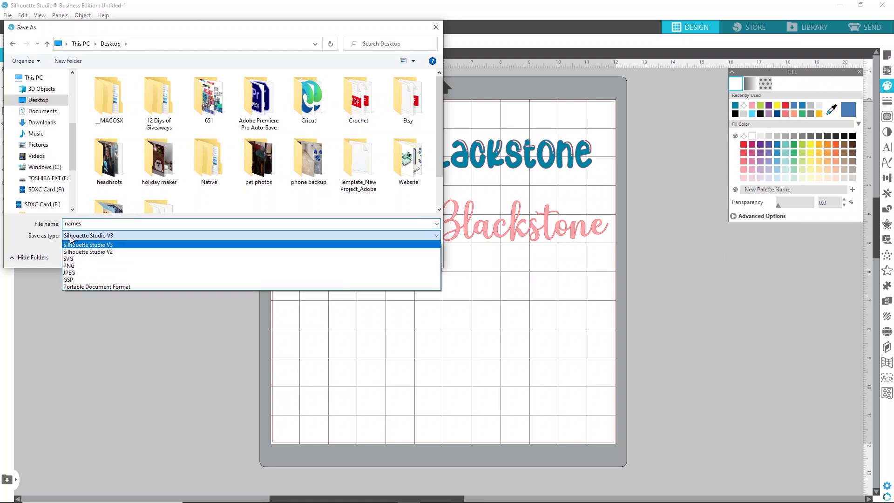
pyautogui.click(79, 261)
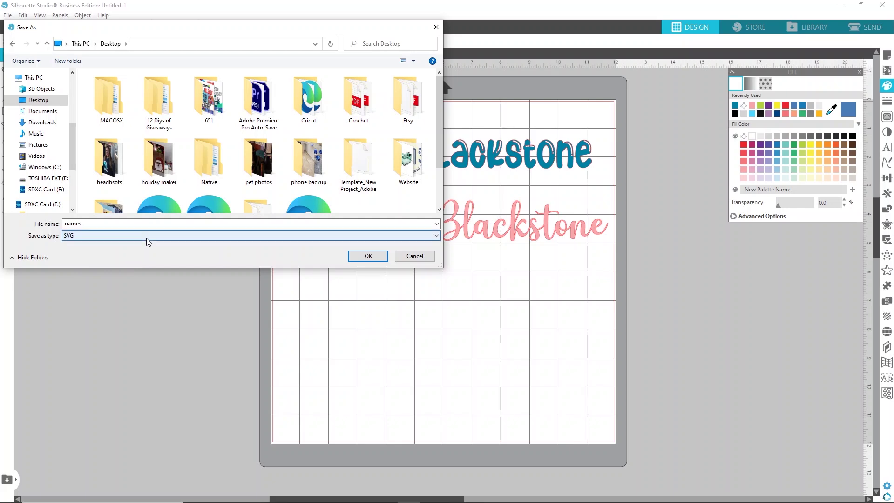
pyautogui.click(377, 255)
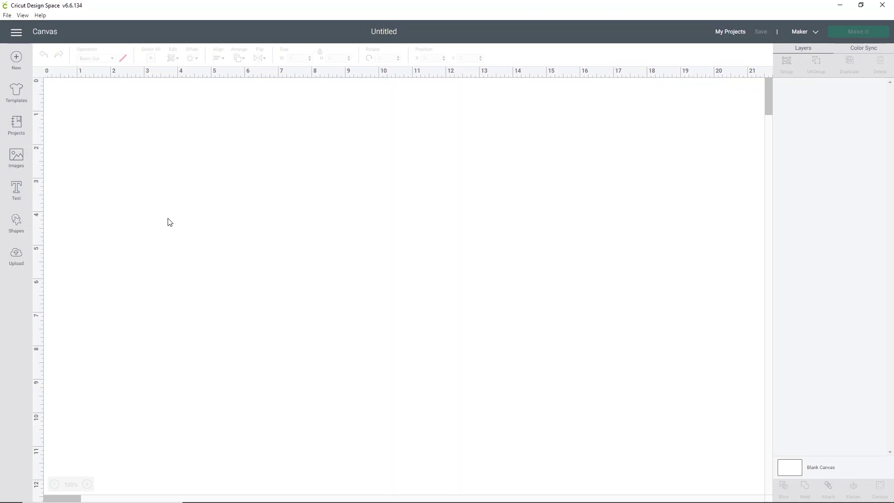
# Step: Start a new image upload and choose the saved names SVG from Quick access
pyautogui.click(16, 256)
pyautogui.click(272, 249)
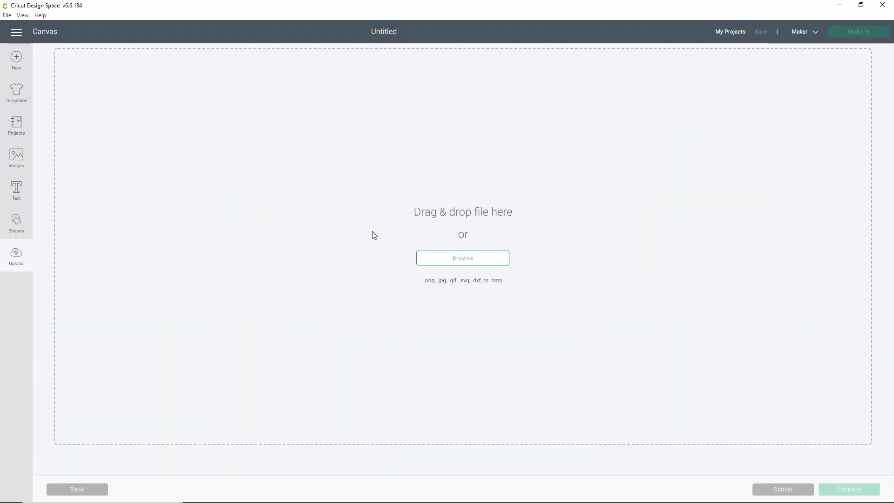
pyautogui.click(457, 261)
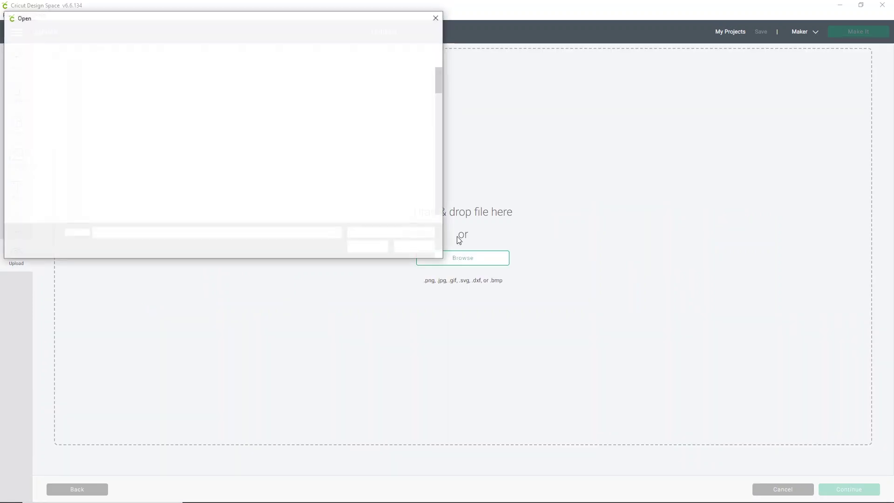
pyautogui.click(39, 72)
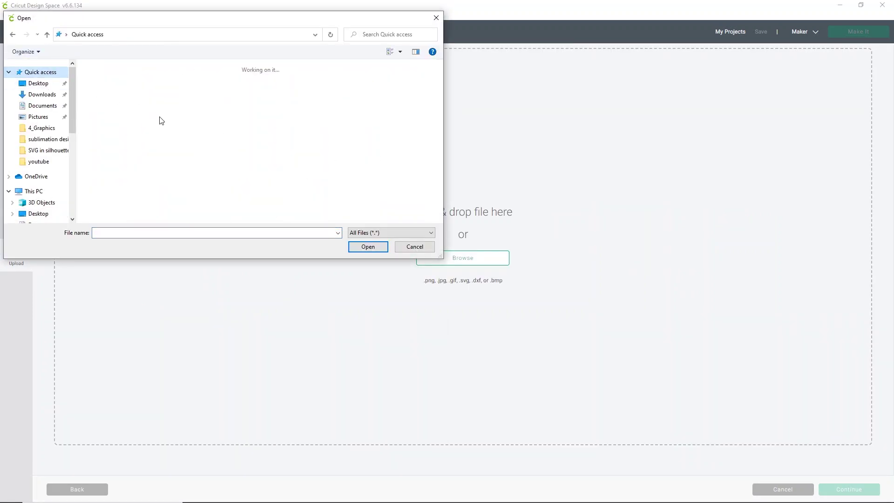
pyautogui.doubleClick(128, 197)
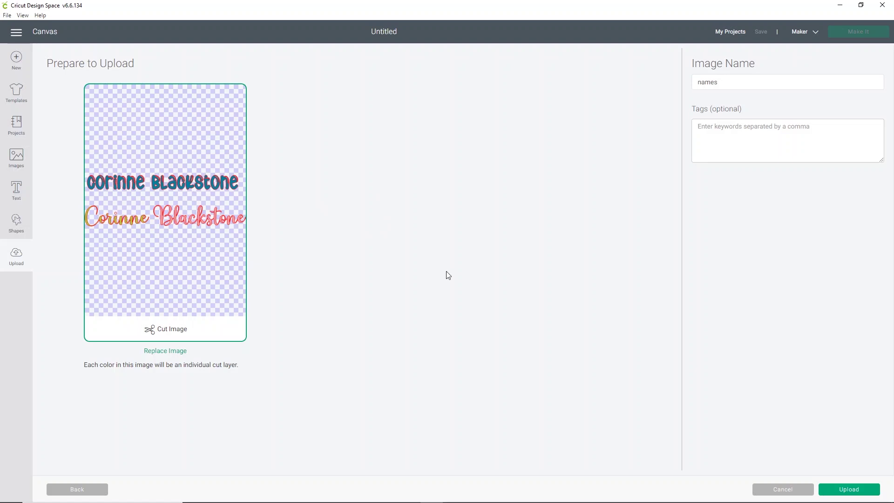
# Step: Upload the names design, insert it onto the canvas, and move it up and left
pyautogui.click(848, 489)
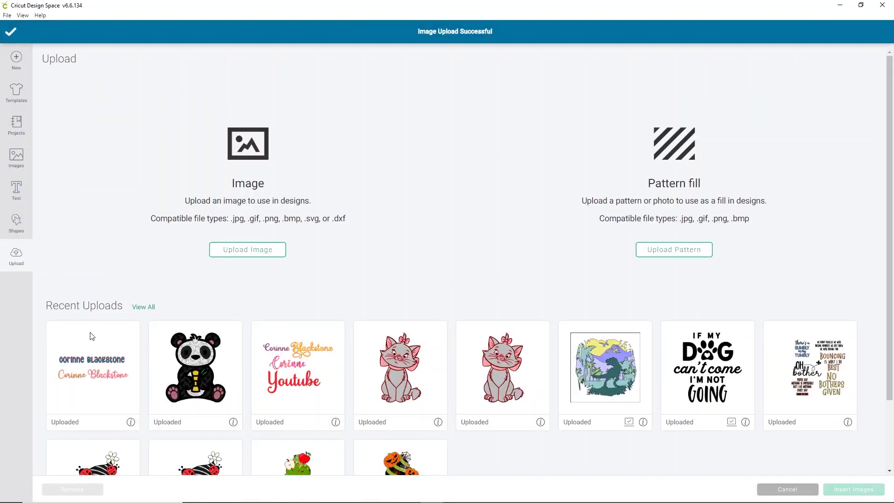
pyautogui.click(94, 342)
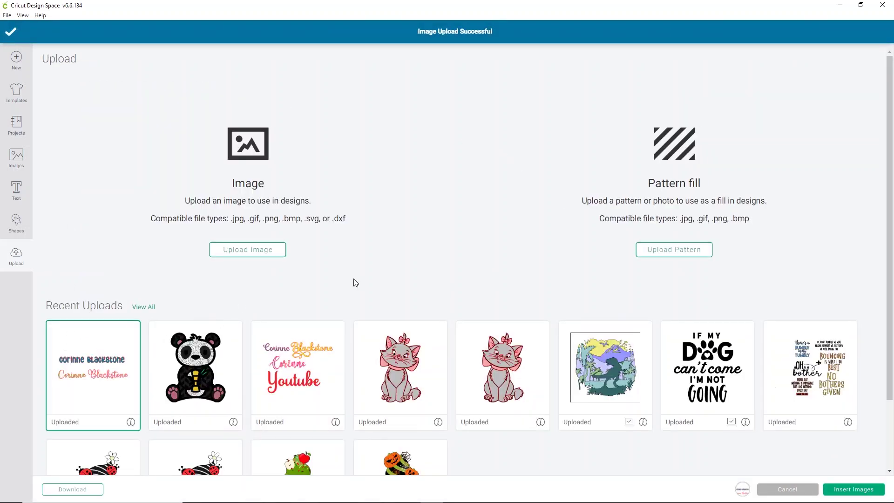
pyautogui.click(842, 489)
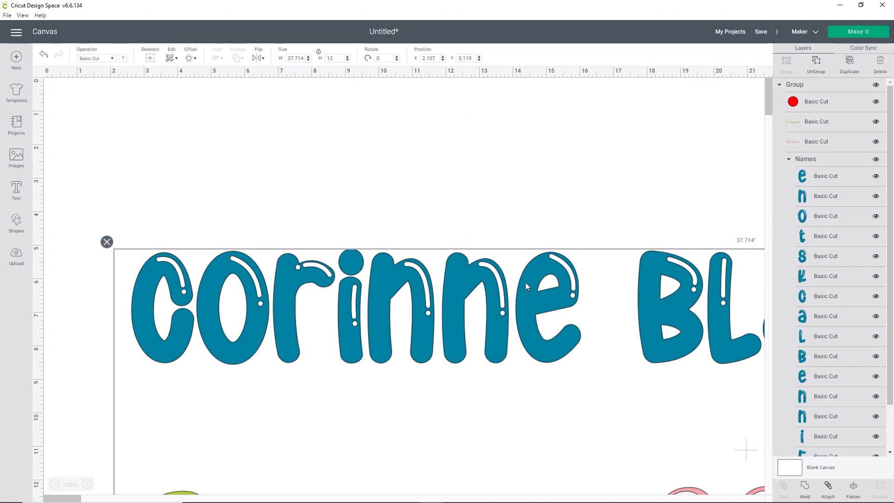
pyautogui.moveTo(551, 303); pyautogui.dragTo(493, 210)
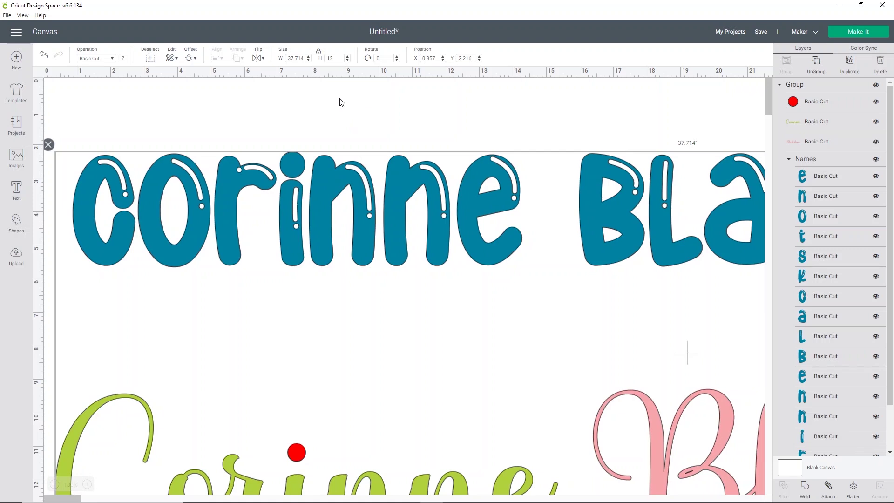
# Step: Resize the names design's width to 7.5 in and slide it right
pyautogui.click(298, 58)
pyautogui.write('7.5')
pyautogui.press('Return')
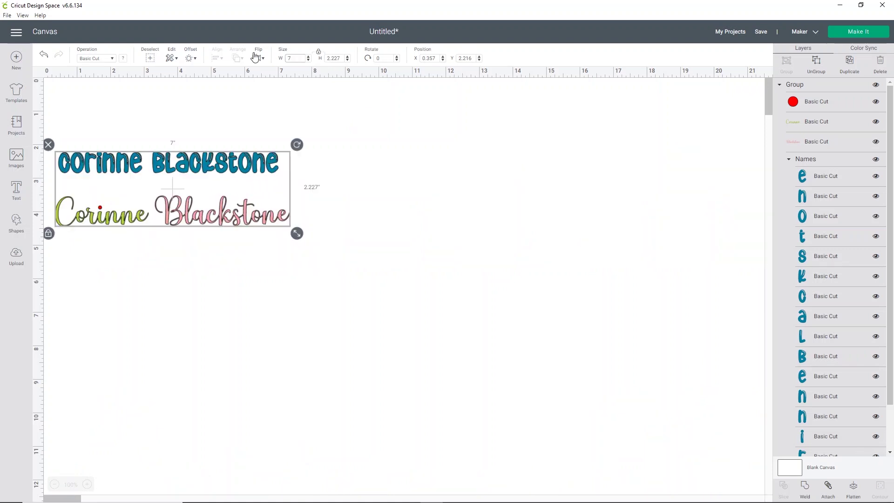
pyautogui.click(360, 228)
pyautogui.moveTo(210, 169); pyautogui.dragTo(307, 169)
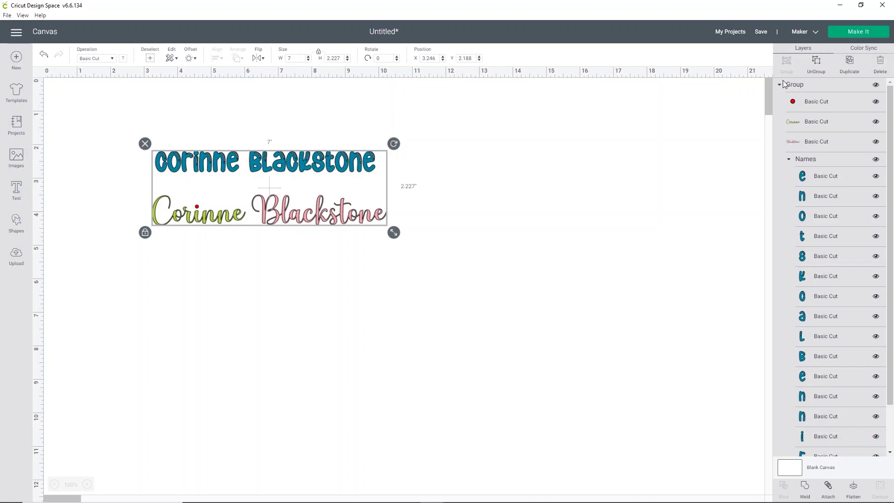
pyautogui.click(819, 101)
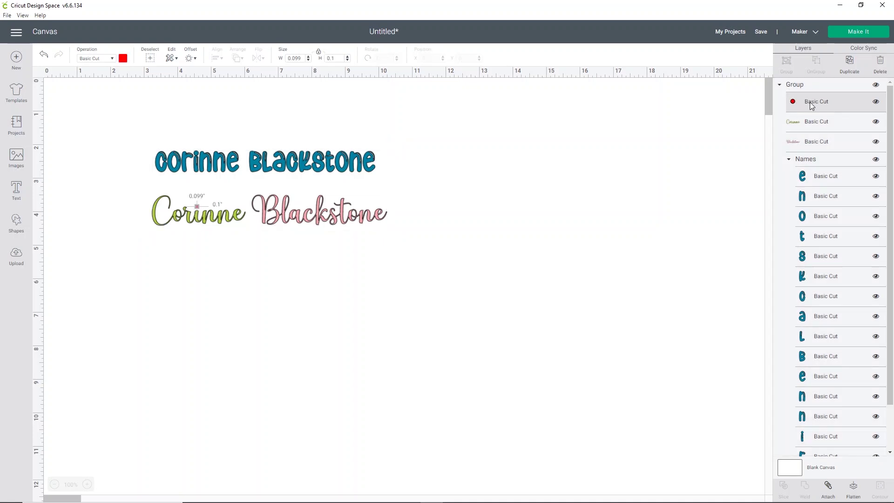
# Step: In Color Sync, merge the red i-dot into the green Corinne colour
pyautogui.click(851, 48)
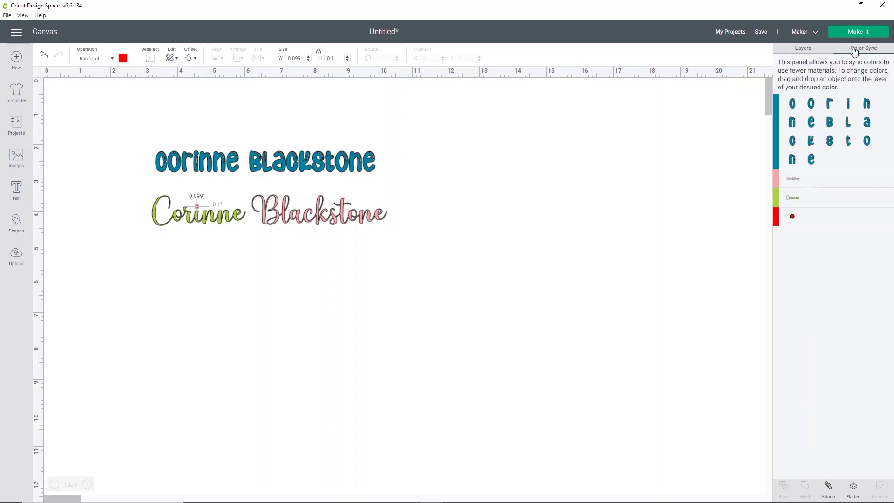
pyautogui.moveTo(792, 217); pyautogui.dragTo(809, 199)
pyautogui.click(689, 182)
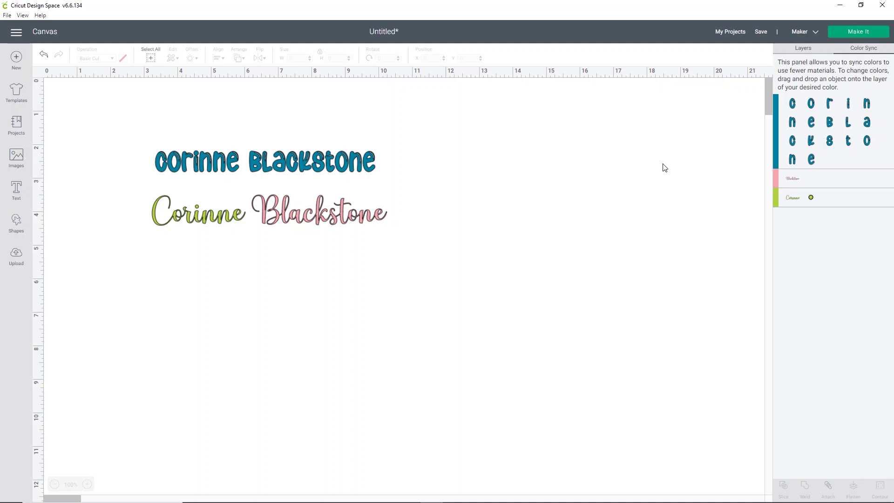
pyautogui.click(796, 50)
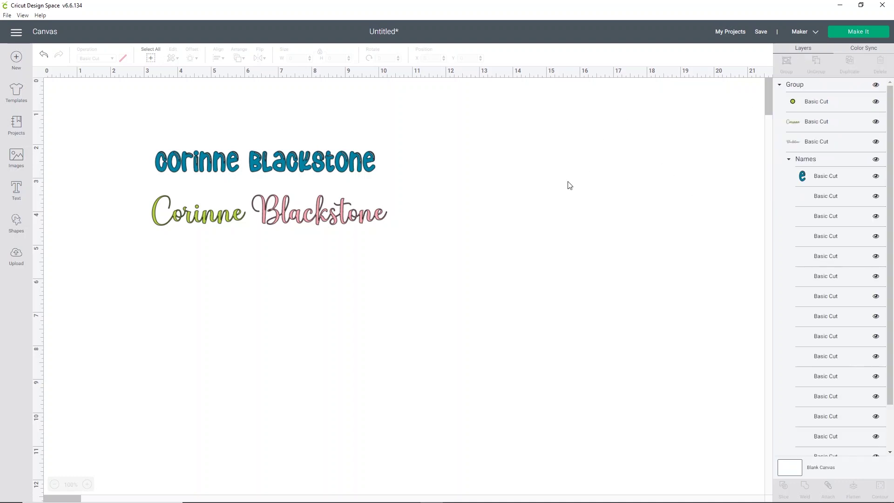
# Step: Ungroup both name lines and attach the script name's pieces together
pyautogui.moveTo(404, 222); pyautogui.dragTo(136, 200)
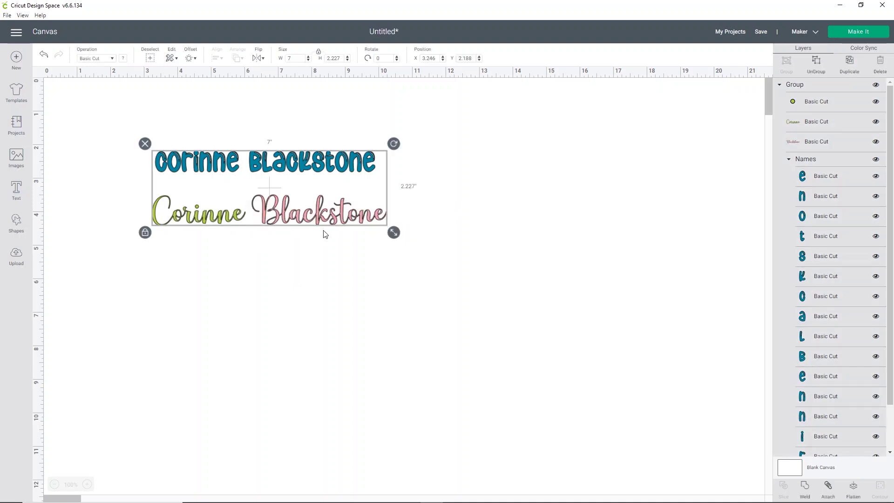
pyautogui.moveTo(323, 233); pyautogui.dragTo(461, 246)
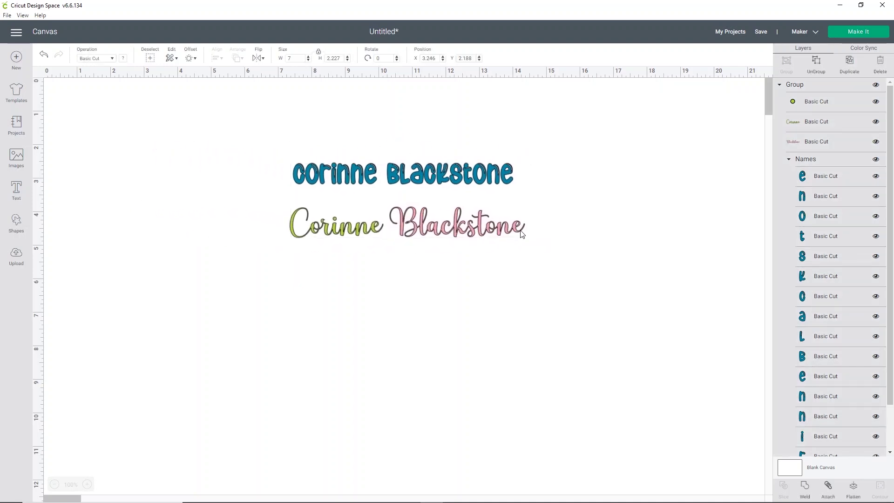
pyautogui.click(815, 62)
pyautogui.moveTo(589, 270); pyautogui.dragTo(266, 209)
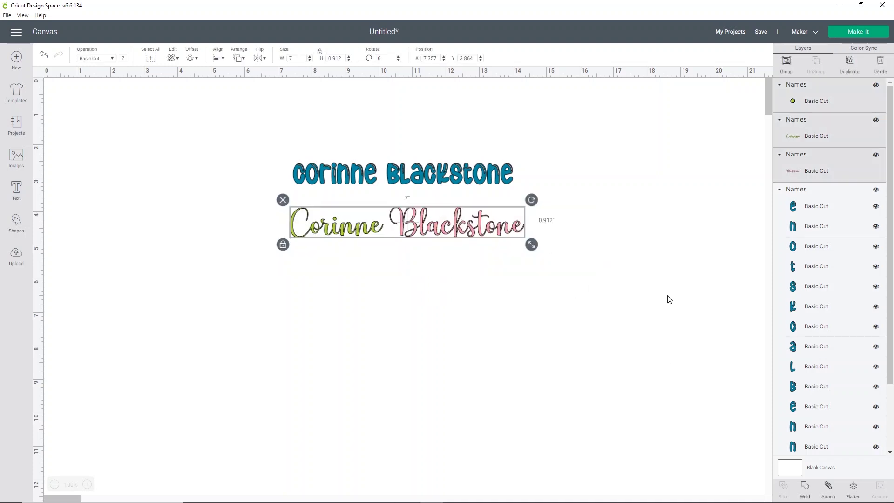
pyautogui.click(828, 488)
# Step: Reposition and enlarge the script name to 10.73 in and the blue name to about 10.68 in
pyautogui.moveTo(464, 242); pyautogui.dragTo(299, 247)
pyautogui.moveTo(365, 251); pyautogui.dragTo(587, 282)
pyautogui.moveTo(393, 281); pyautogui.dragTo(364, 272)
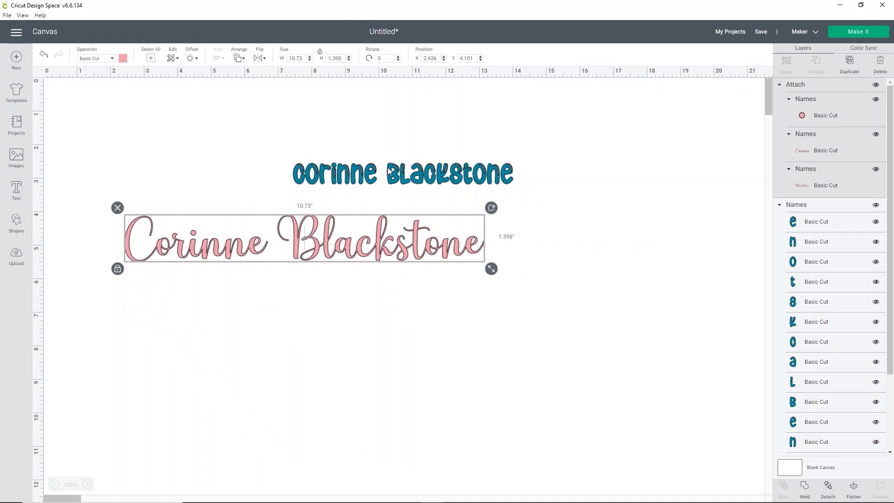
pyautogui.click(424, 176)
pyautogui.moveTo(424, 177); pyautogui.dragTo(363, 158)
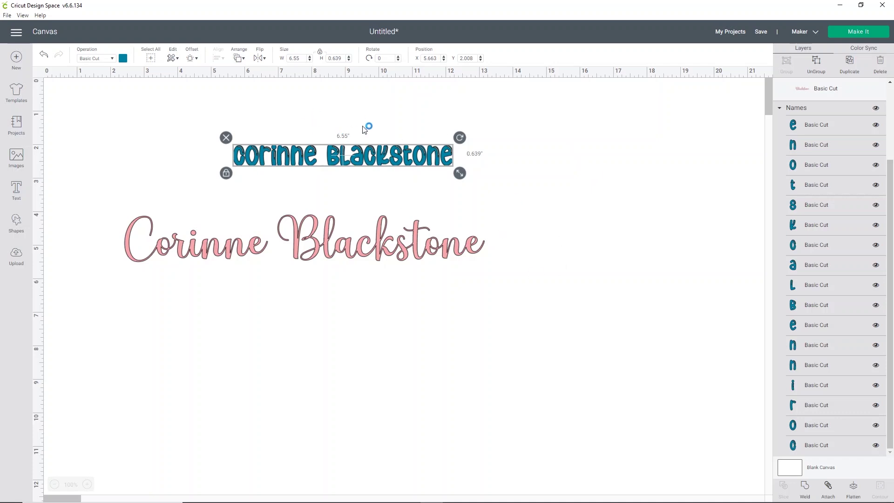
pyautogui.moveTo(459, 173); pyautogui.dragTo(487, 191)
pyautogui.click(590, 222)
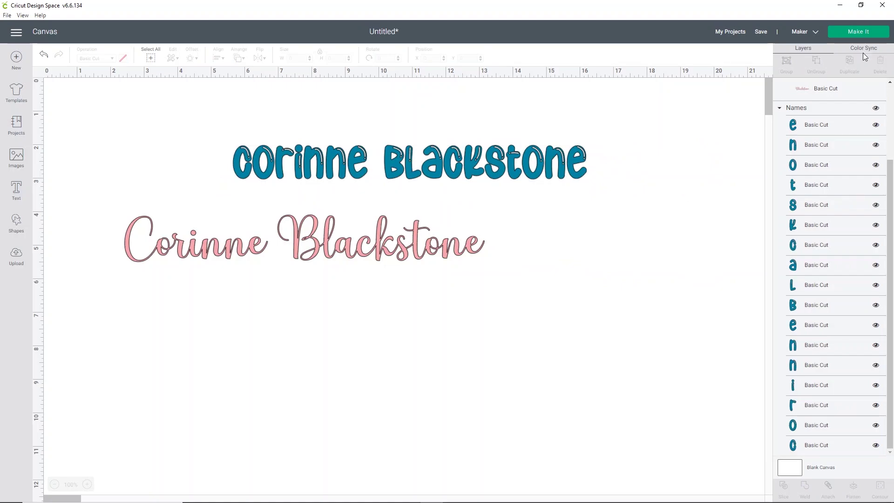
pyautogui.click(869, 32)
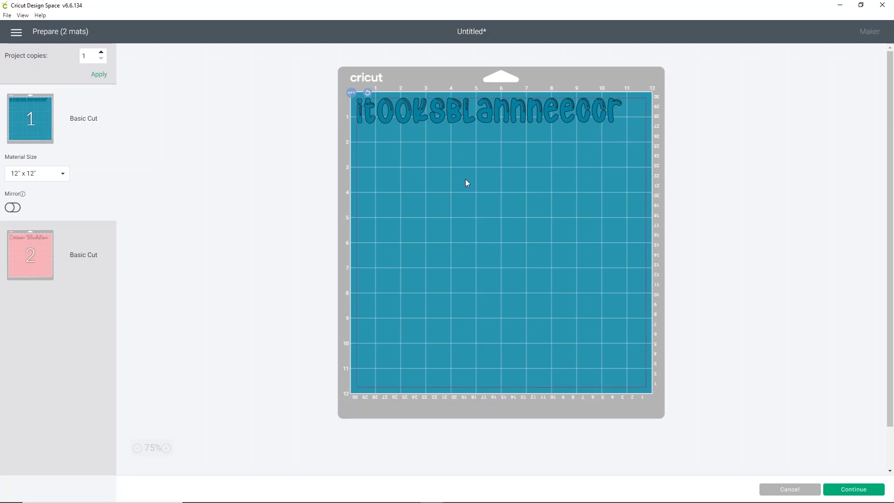
pyautogui.click(33, 232)
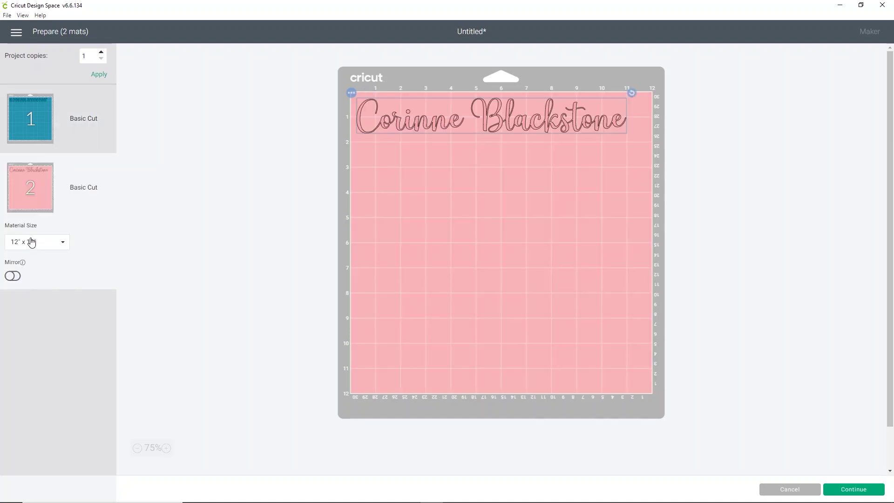
# Step: Back on the canvas, attach all letters of the blue name together
pyautogui.click(794, 489)
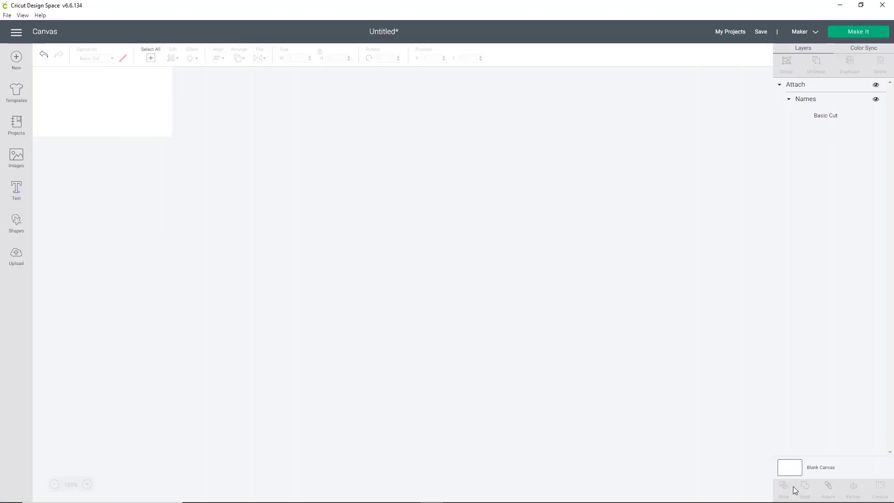
pyautogui.moveTo(627, 200); pyautogui.dragTo(211, 107)
pyautogui.click(828, 489)
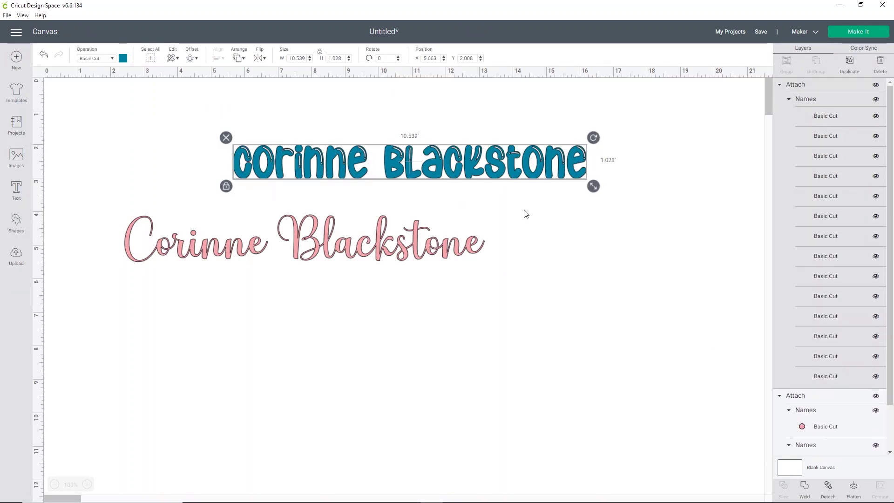
# Step: Preview the cut mats, checking the pink script mat and the blue name mat, then cancel
pyautogui.click(873, 35)
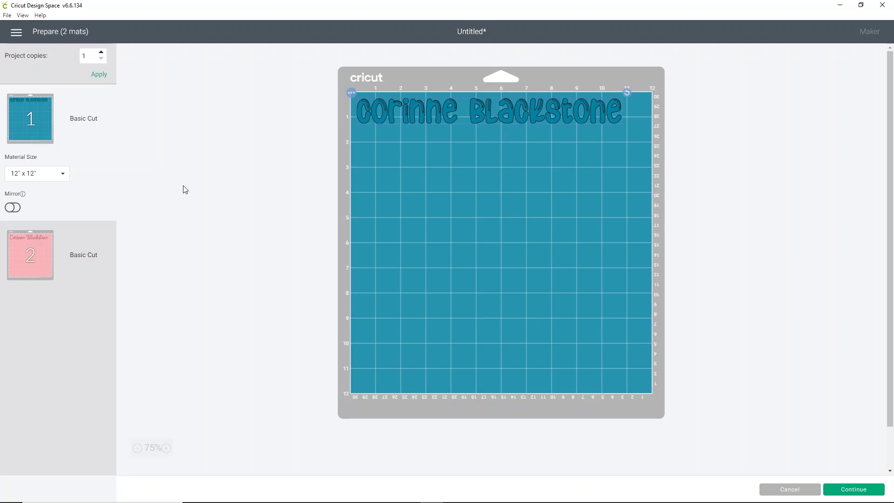
pyautogui.click(49, 252)
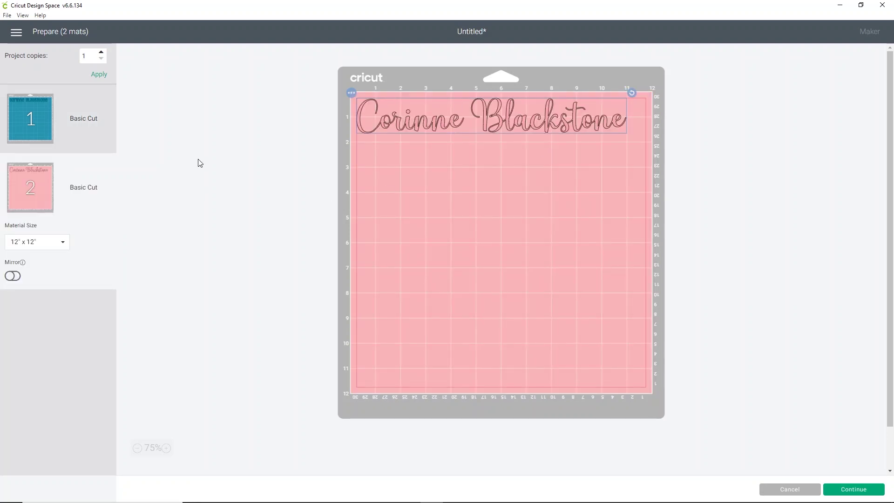
pyautogui.click(31, 105)
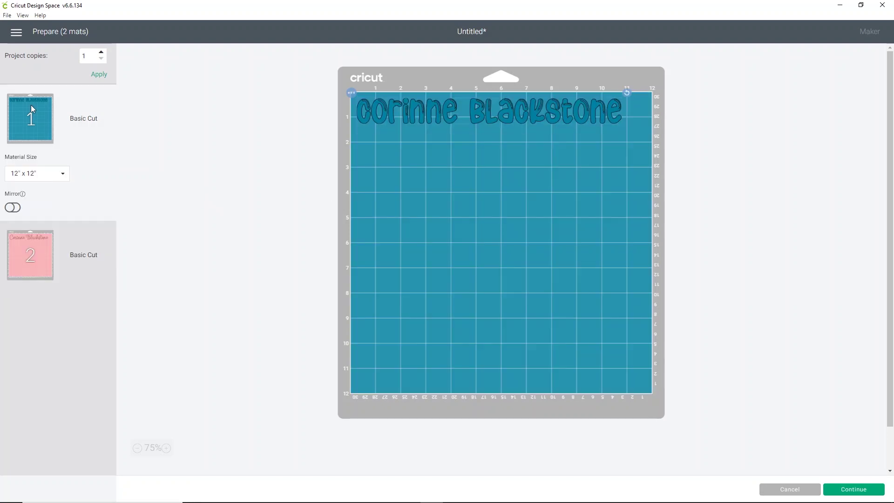
pyautogui.click(776, 487)
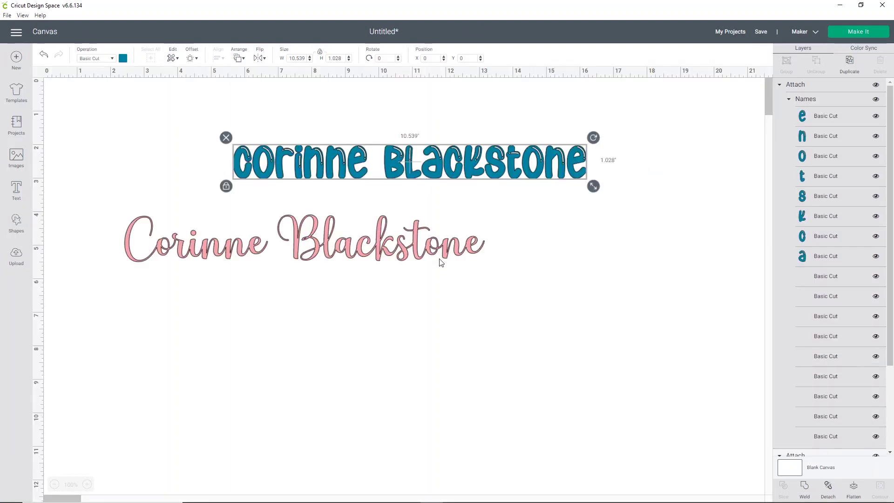